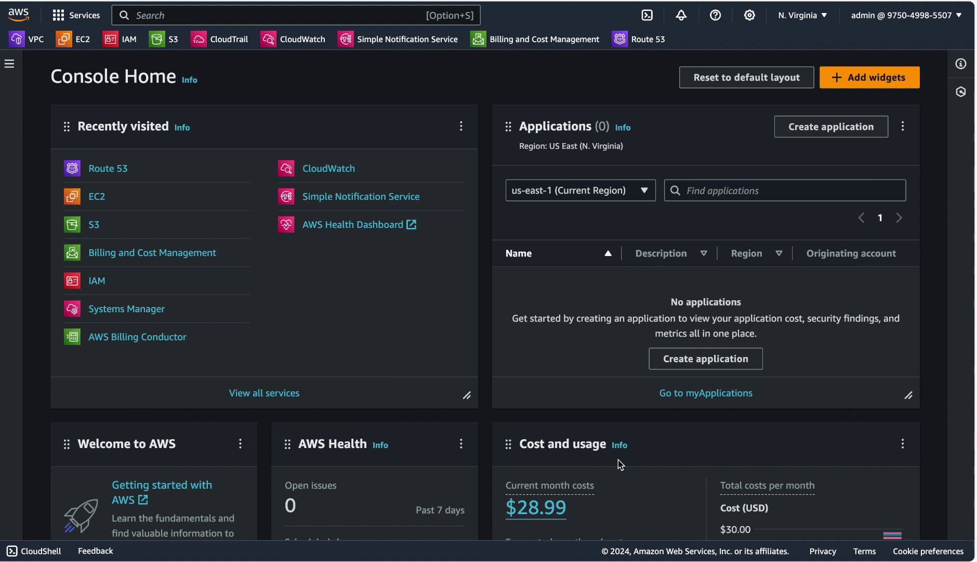
# Open the Route 53 dashboard and check whether the domain stephen.com is available to register.
pyautogui.click(109, 170)
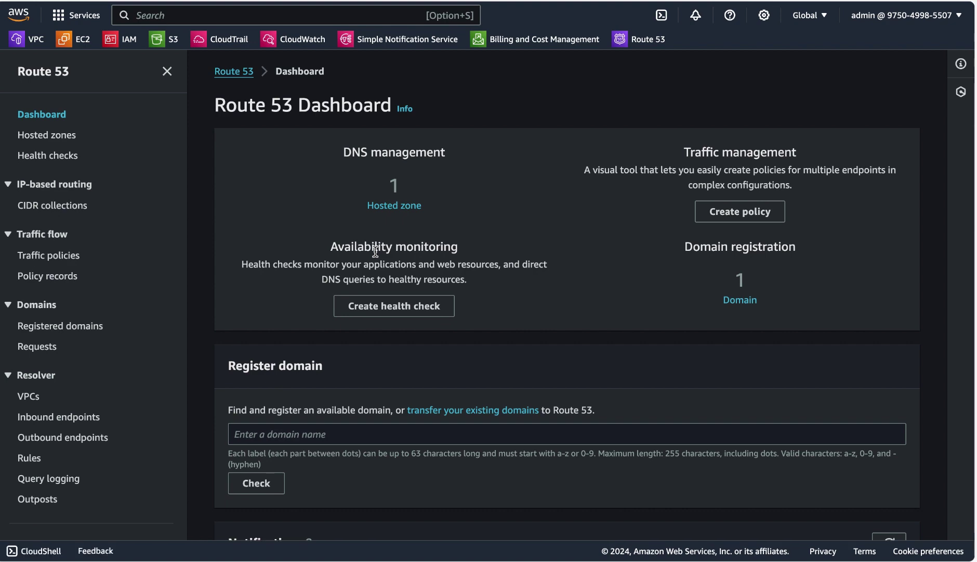
pyautogui.scroll(-8, 375, 252)
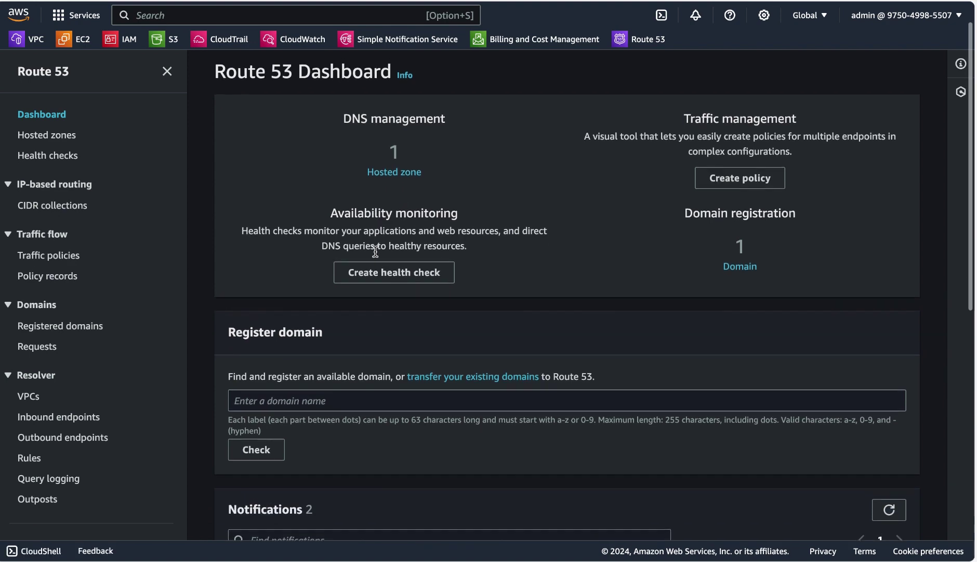
pyautogui.scroll(8, 376, 249)
pyautogui.scroll(-1, 375, 255)
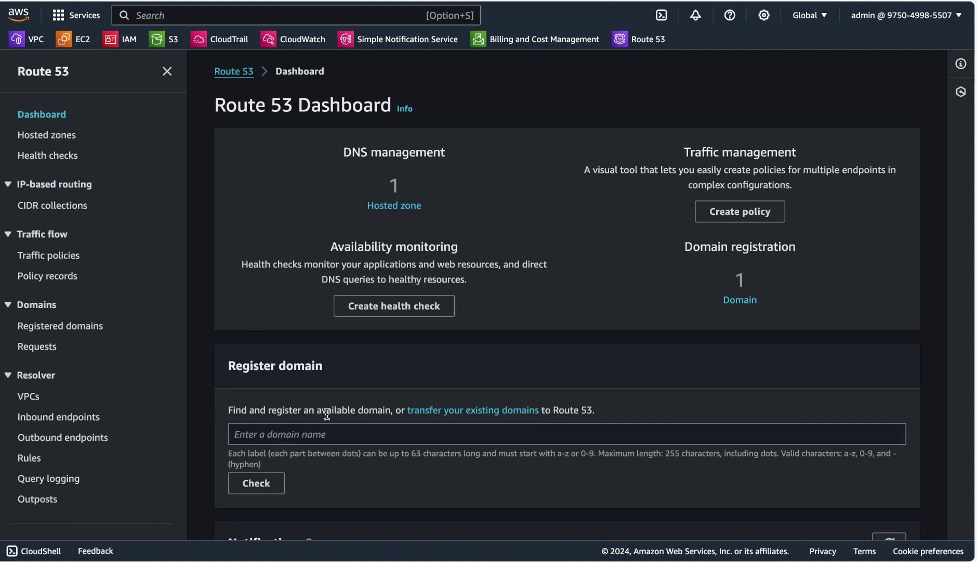
pyautogui.click(264, 435)
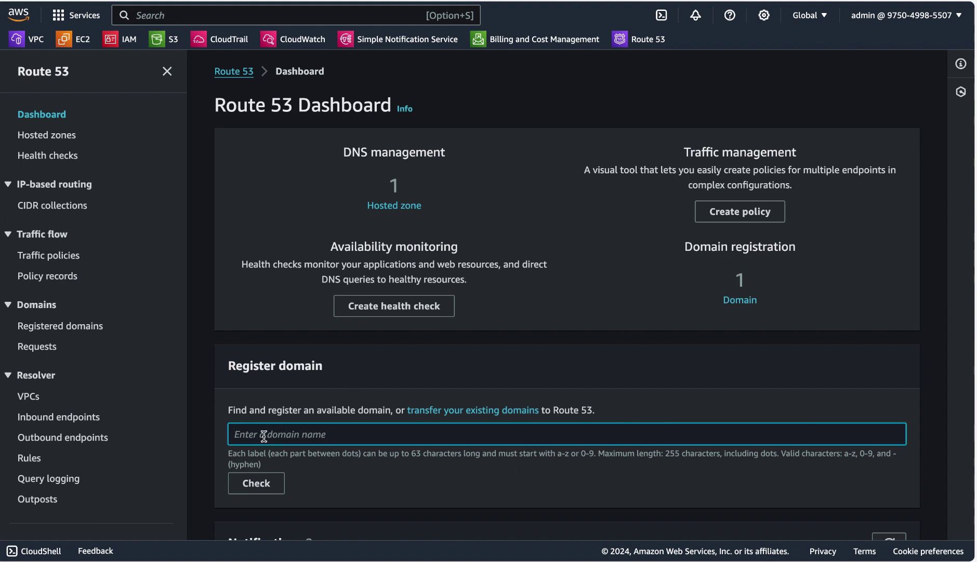
pyautogui.write('stephen.com')
pyautogui.scroll(-1, 267, 415)
pyautogui.click(258, 470)
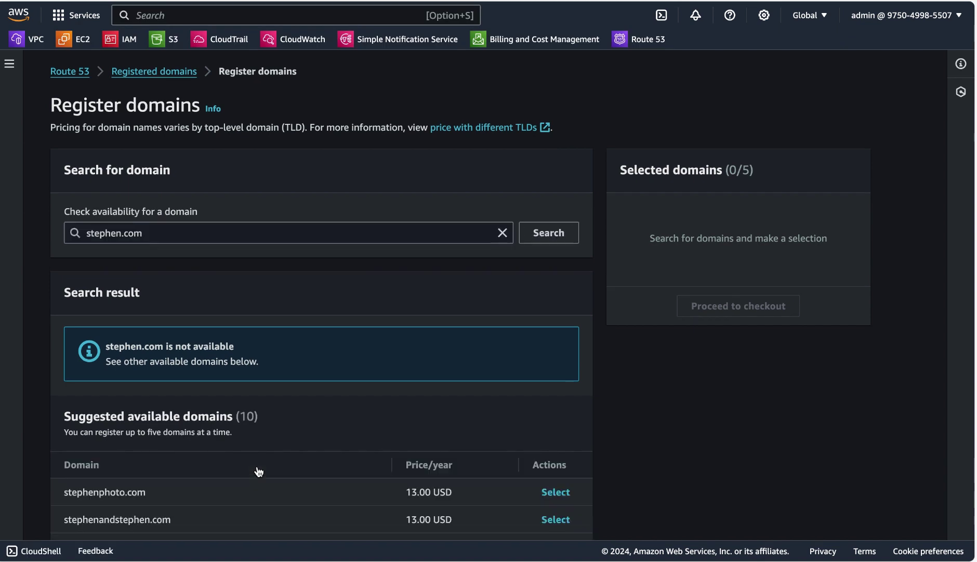
# Review the suggested available domains, select stephenphoto.com and proceed to checkout.
pyautogui.scroll(-2, 258, 470)
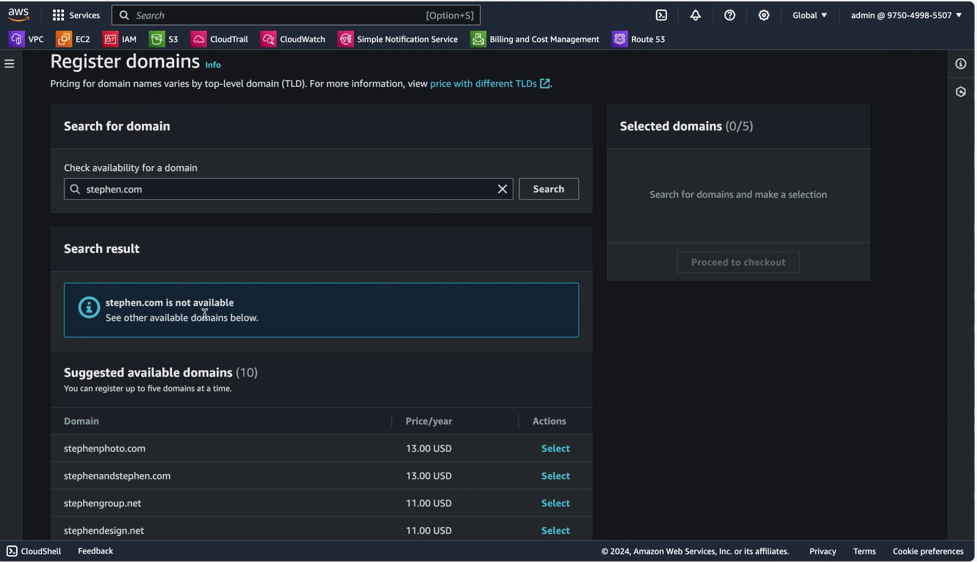
pyautogui.scroll(-2, 205, 314)
pyautogui.scroll(-3, 219, 236)
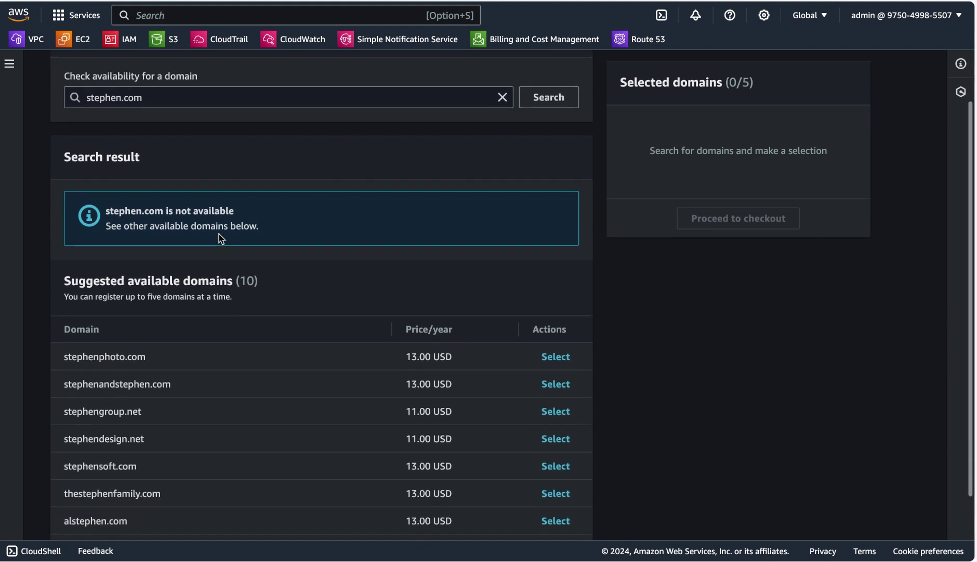
pyautogui.scroll(-2, 204, 281)
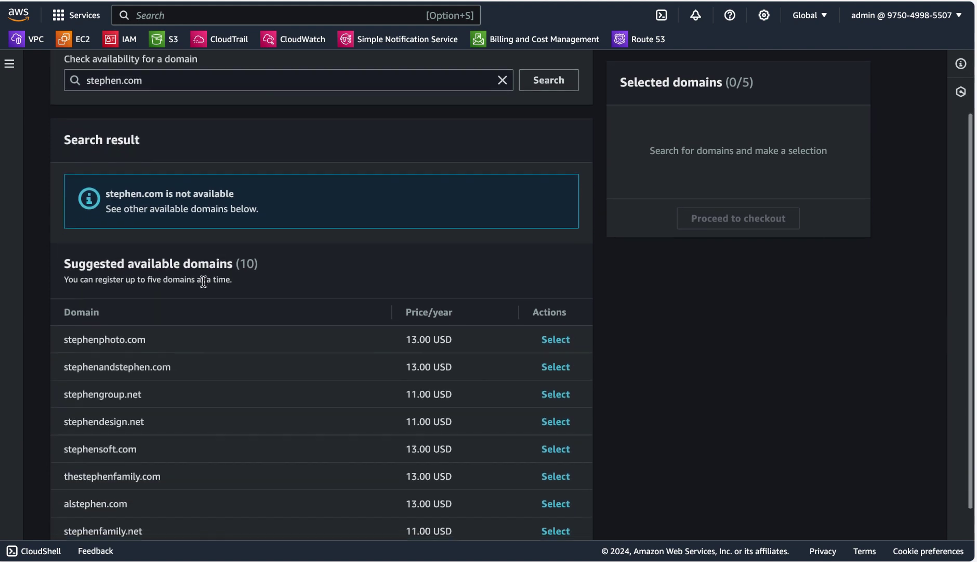
pyautogui.scroll(-2, 299, 282)
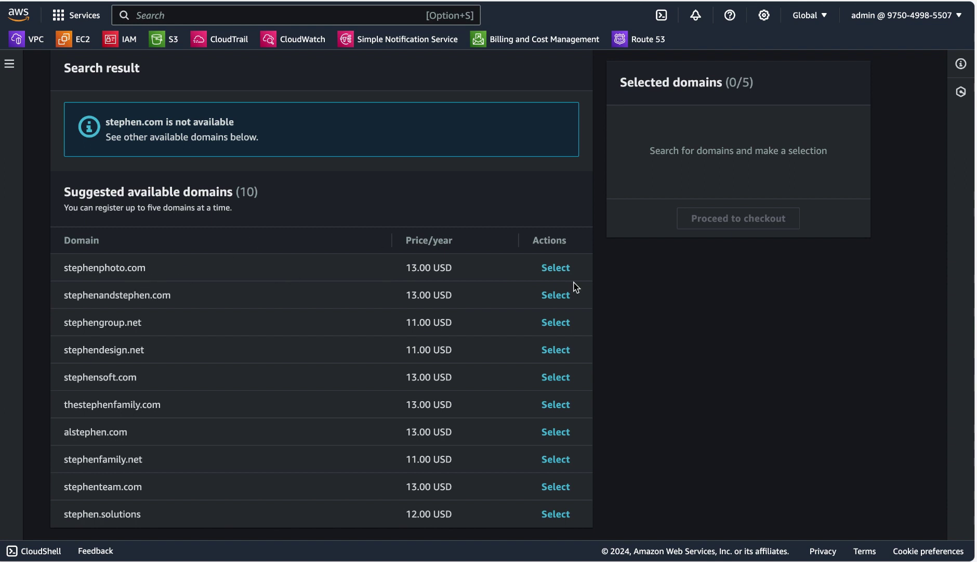
pyautogui.click(556, 268)
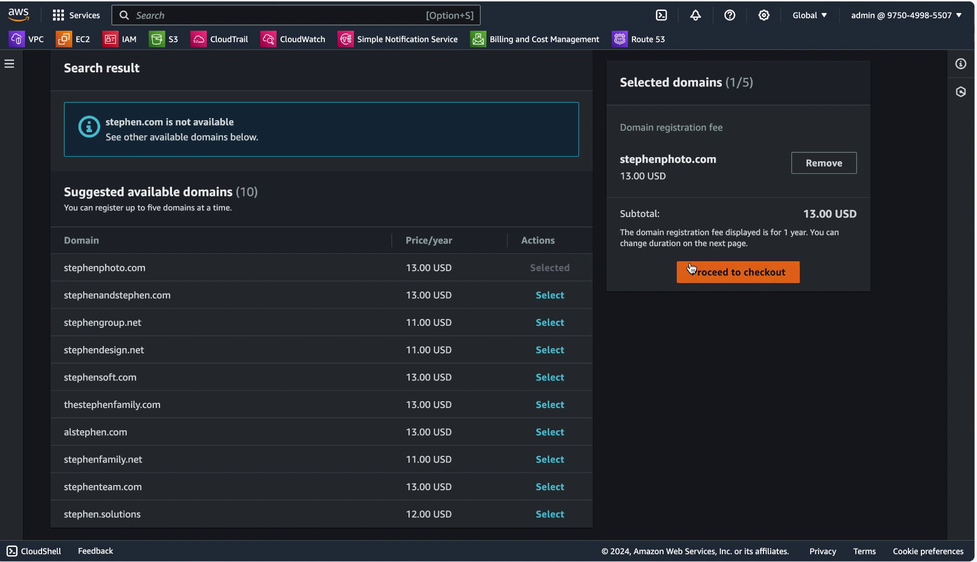
pyautogui.click(761, 278)
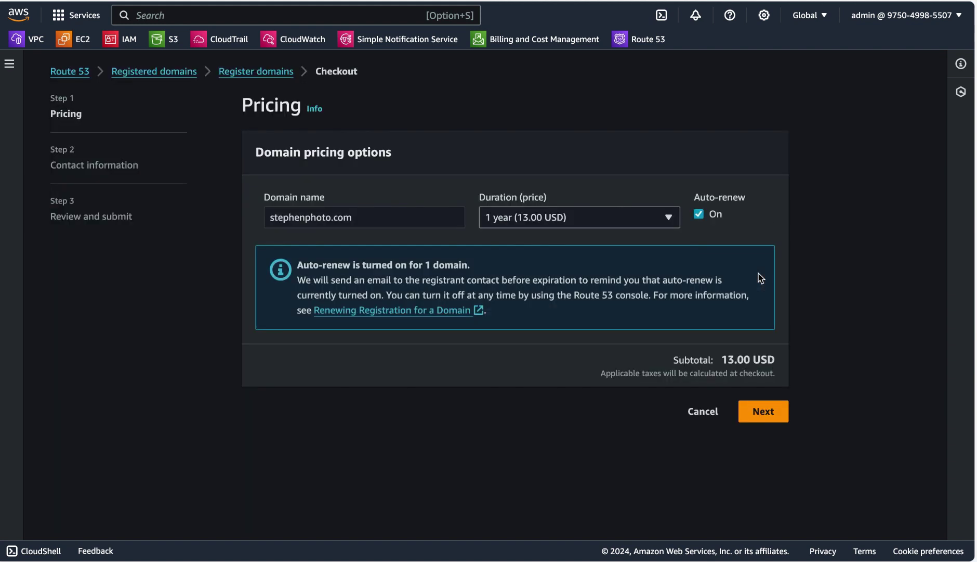
# Turn off auto-renew for stephenphoto.com, choose the 1 year duration and continue to the contact information.
pyautogui.click(699, 213)
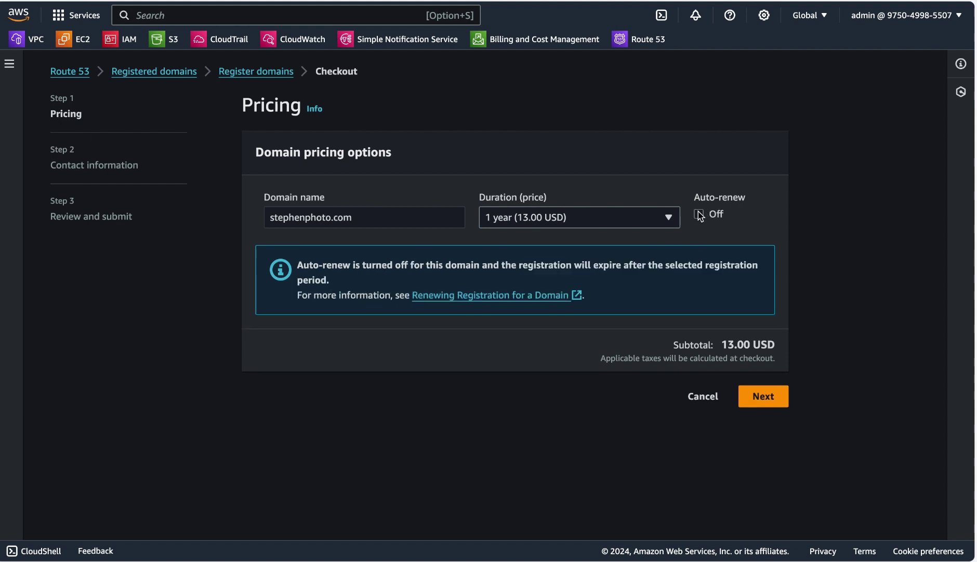
pyautogui.click(668, 221)
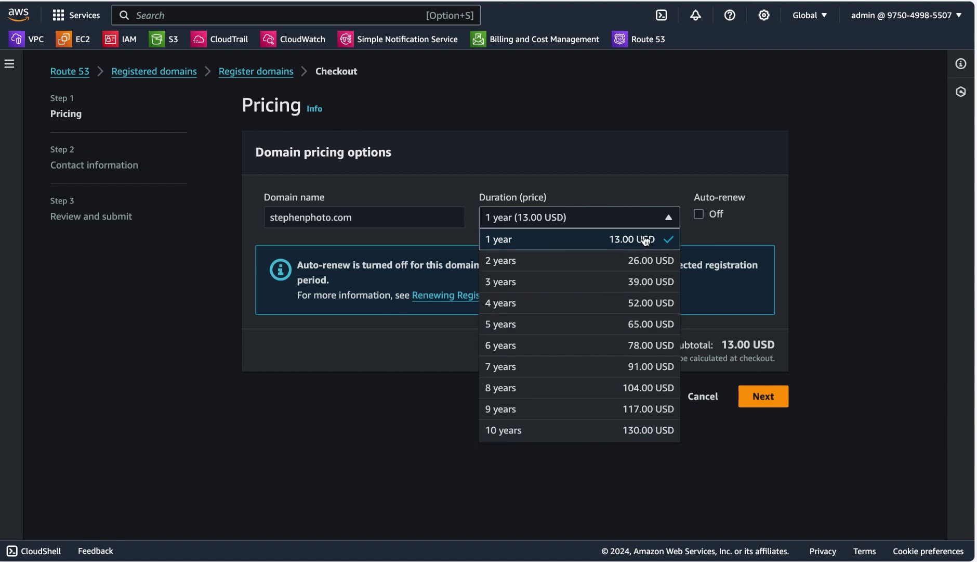
pyautogui.click(670, 240)
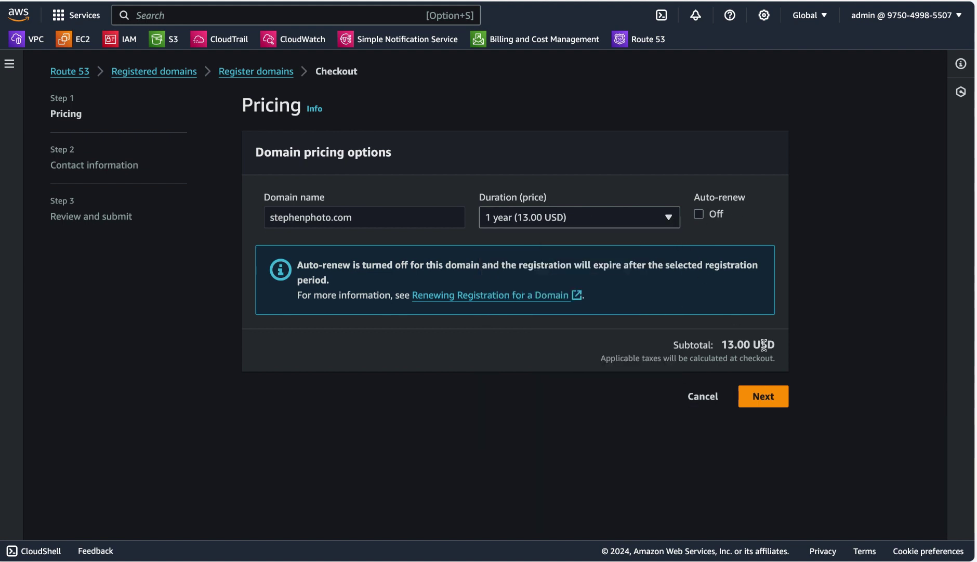
pyautogui.click(764, 398)
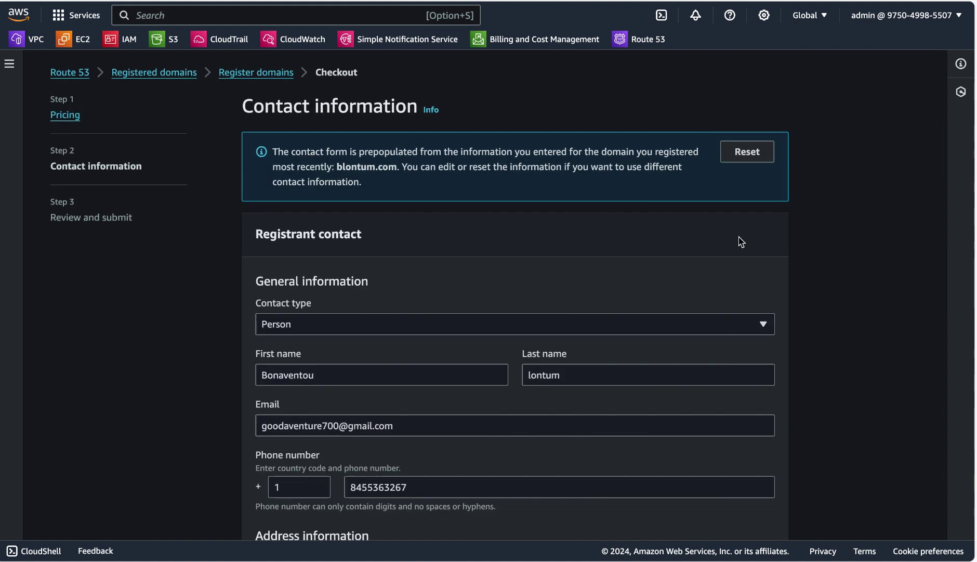
# Clear the prepopulated registrant details and review the blank contact form down to the privacy protection option.
pyautogui.click(747, 151)
pyautogui.scroll(-10, 587, 446)
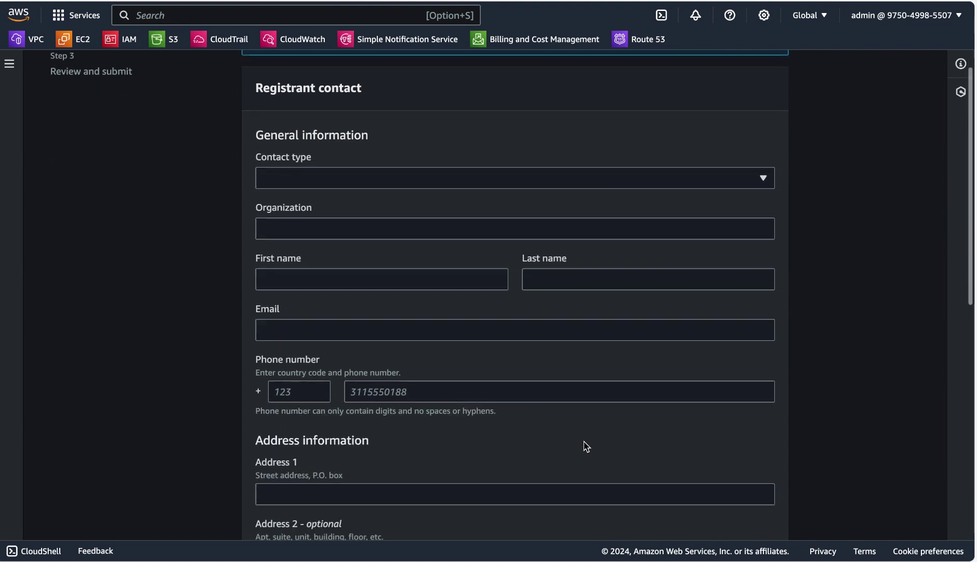
pyautogui.scroll(-5, 586, 446)
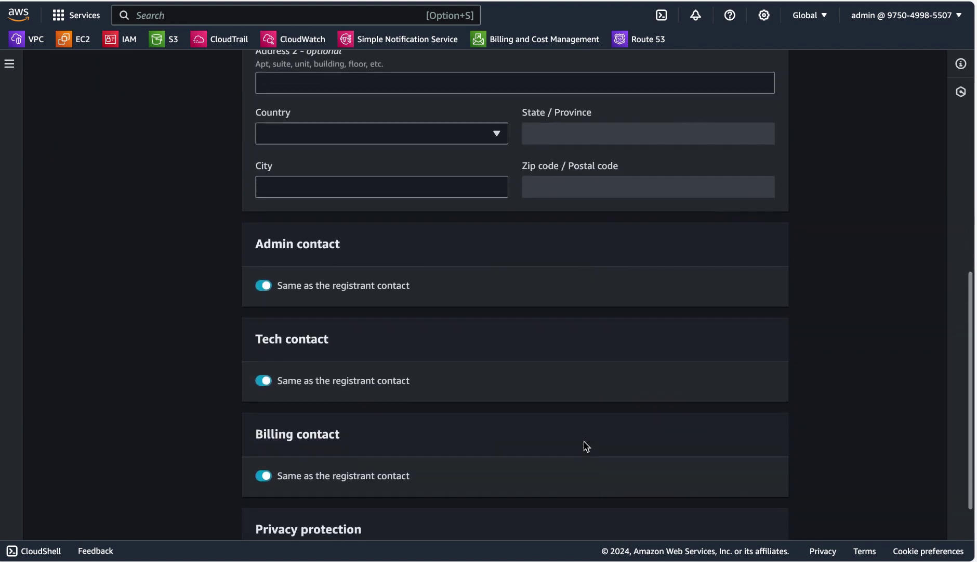
pyautogui.scroll(15, 587, 446)
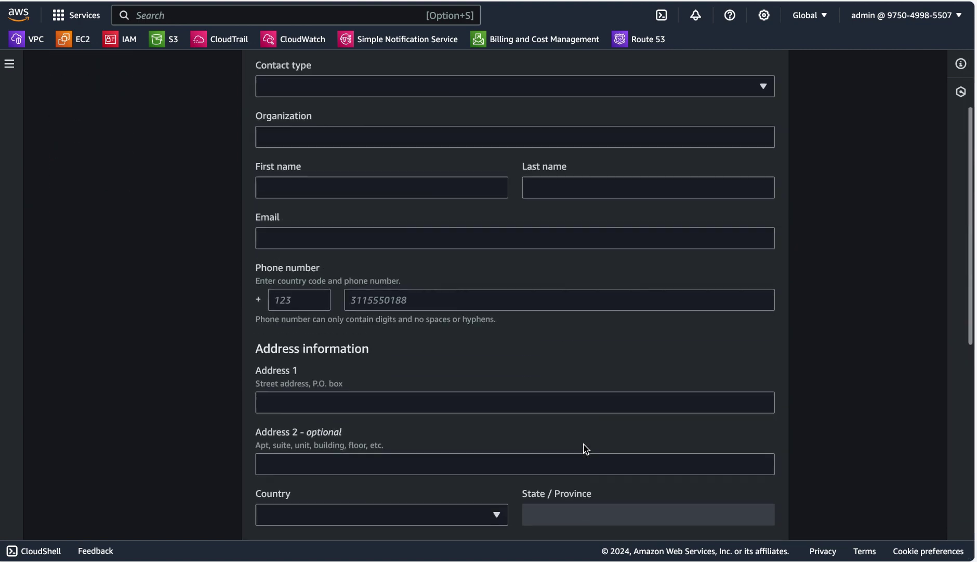
pyautogui.scroll(-1, 549, 374)
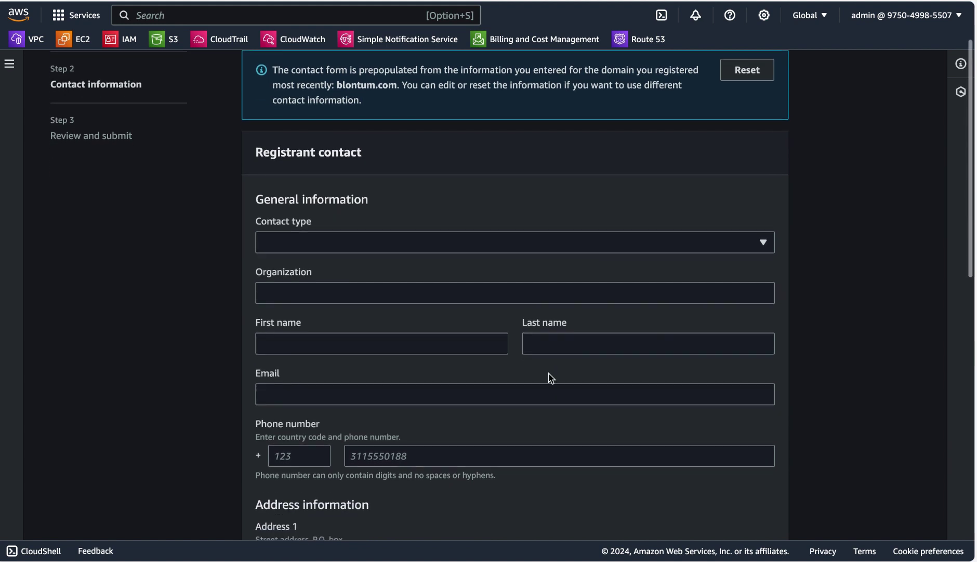
pyautogui.scroll(-3, 396, 269)
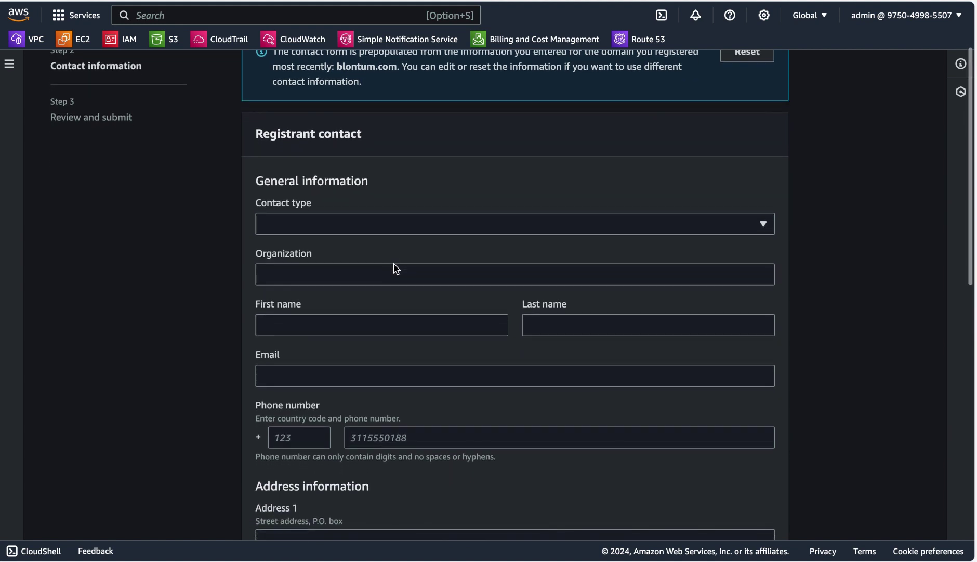
pyautogui.scroll(-13, 394, 264)
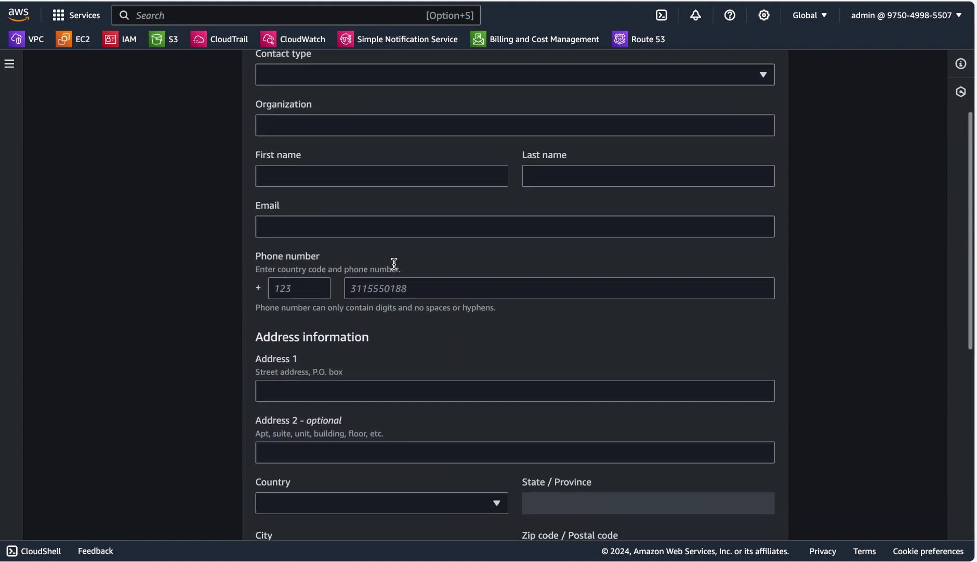
pyautogui.scroll(-15, 397, 269)
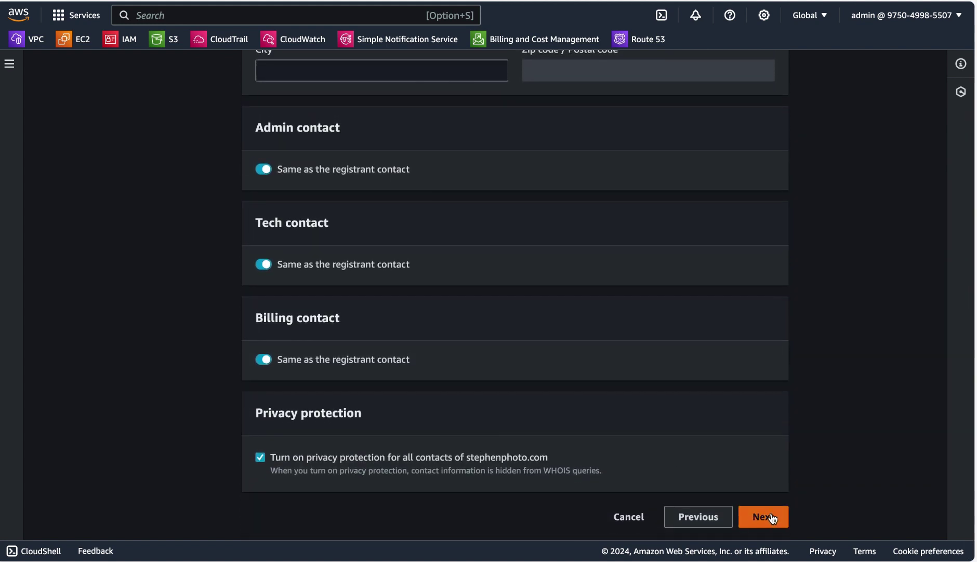
# Try to continue with the contact form empty, review its required fields and reset the form.
pyautogui.click(769, 516)
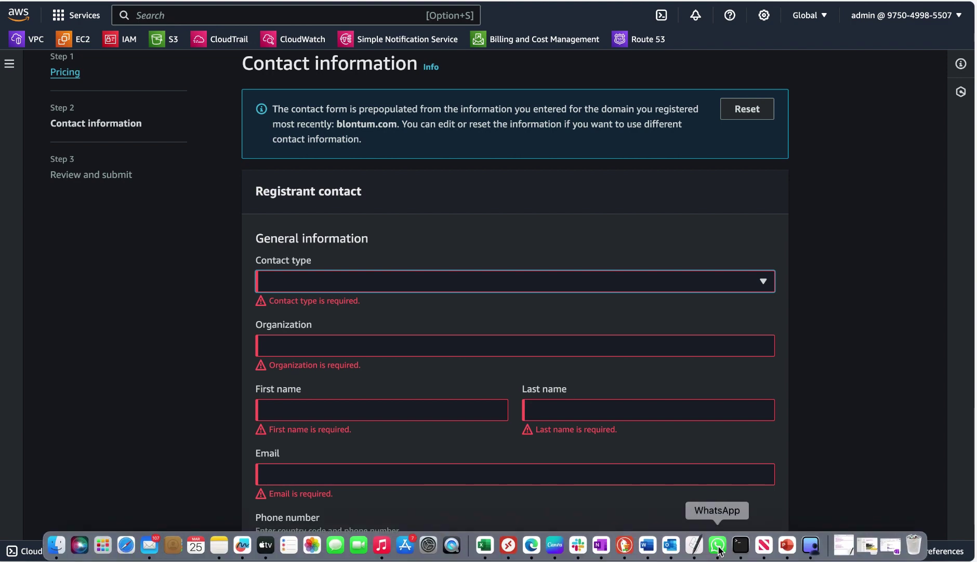
pyautogui.scroll(-15, 638, 422)
pyautogui.scroll(1, 638, 423)
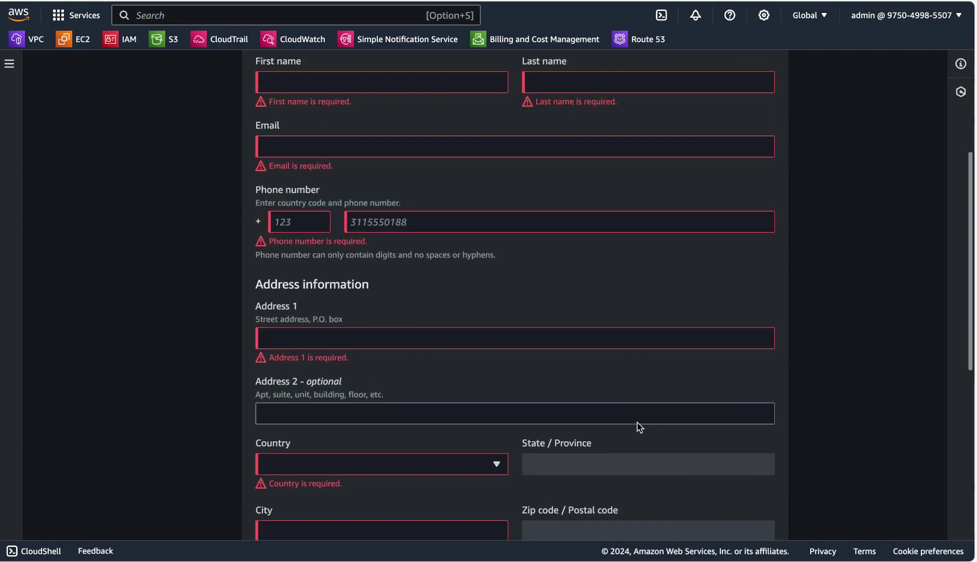
pyautogui.scroll(-20, 638, 422)
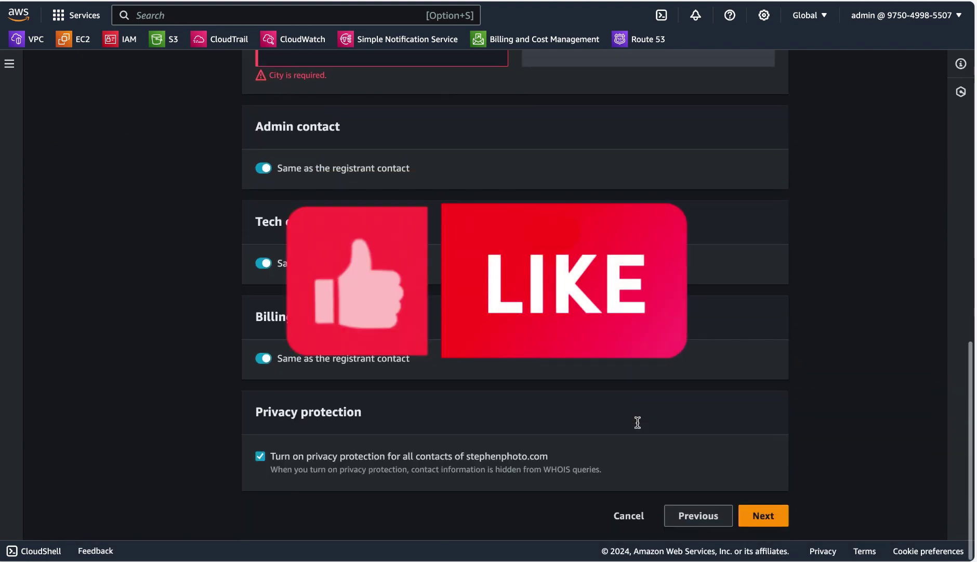
pyautogui.scroll(20, 638, 422)
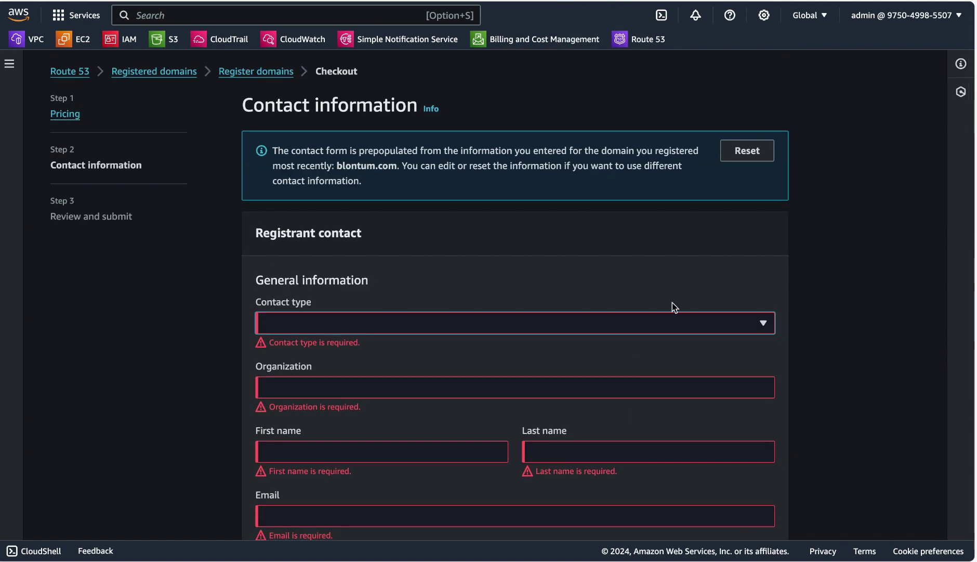
pyautogui.click(756, 151)
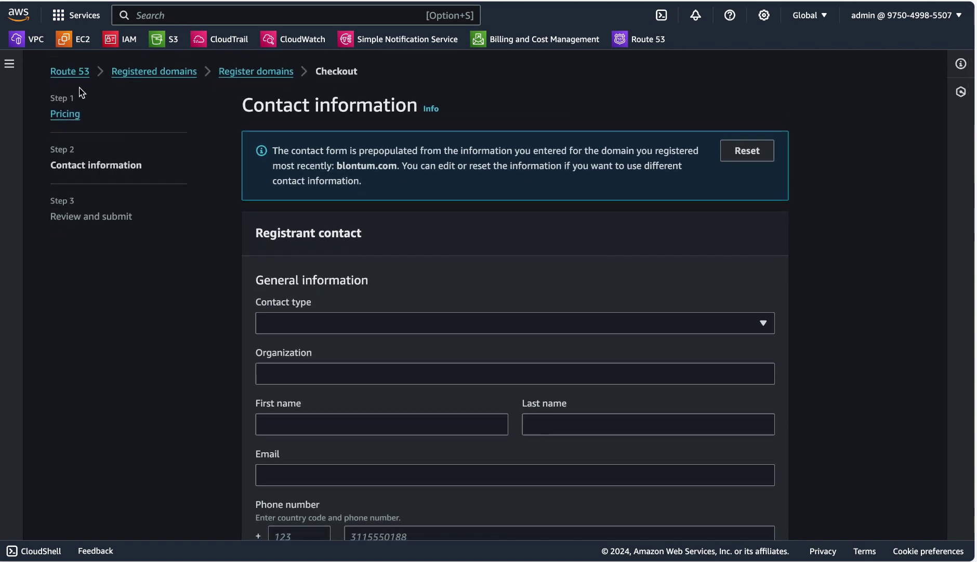
# Leave the checkout for the registered domains list, discarding the changes, and dismiss the new console announcement.
pyautogui.click(142, 73)
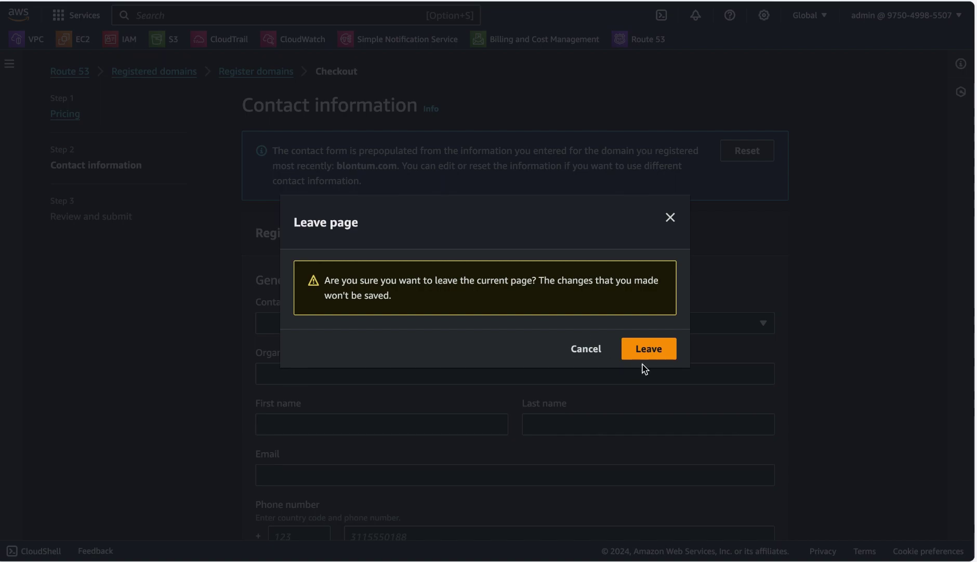
pyautogui.click(642, 348)
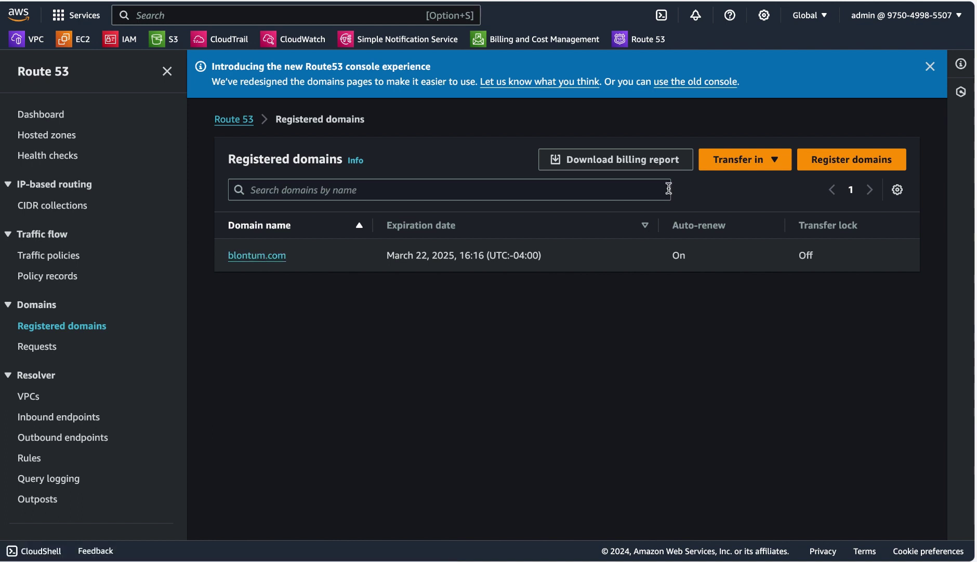
pyautogui.click(931, 66)
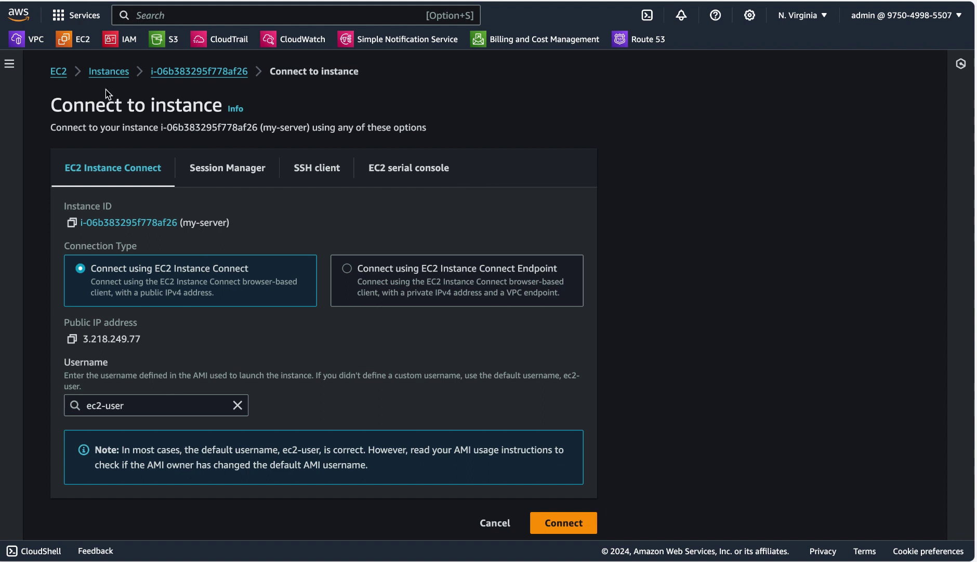
# Copy the public IP address of the my-server EC2 instance from its connection page and return to Route 53's registered domains.
pyautogui.click(97, 71)
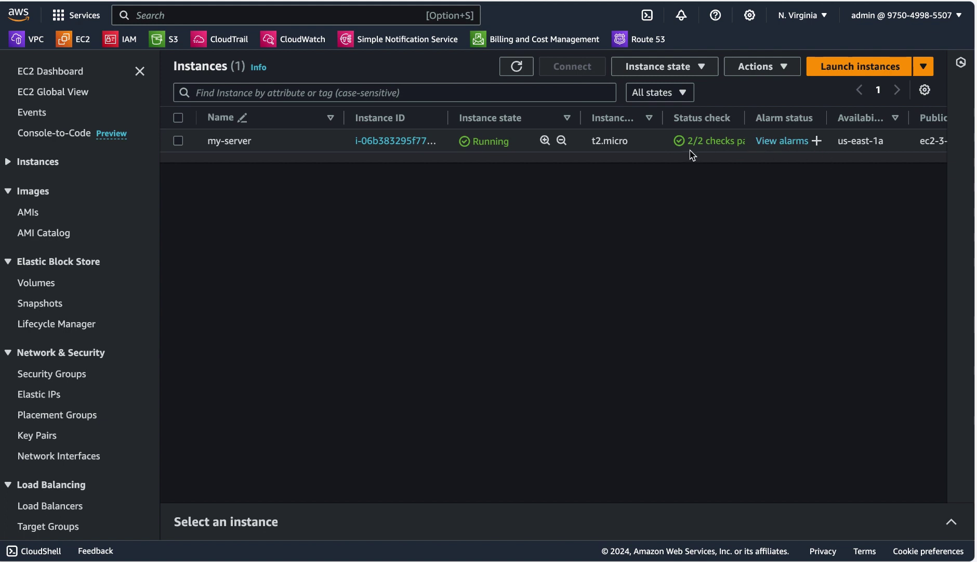
pyautogui.click(178, 141)
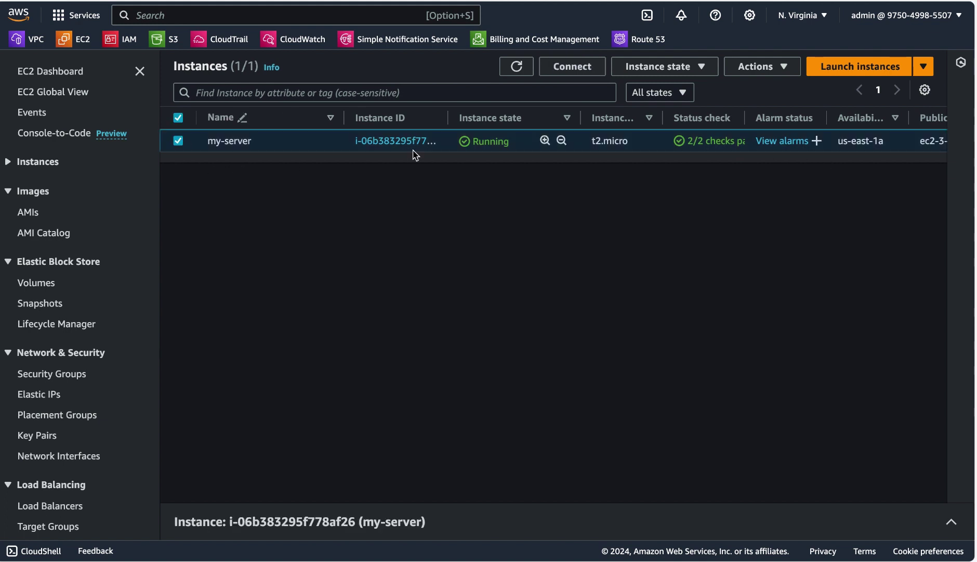
pyautogui.click(572, 67)
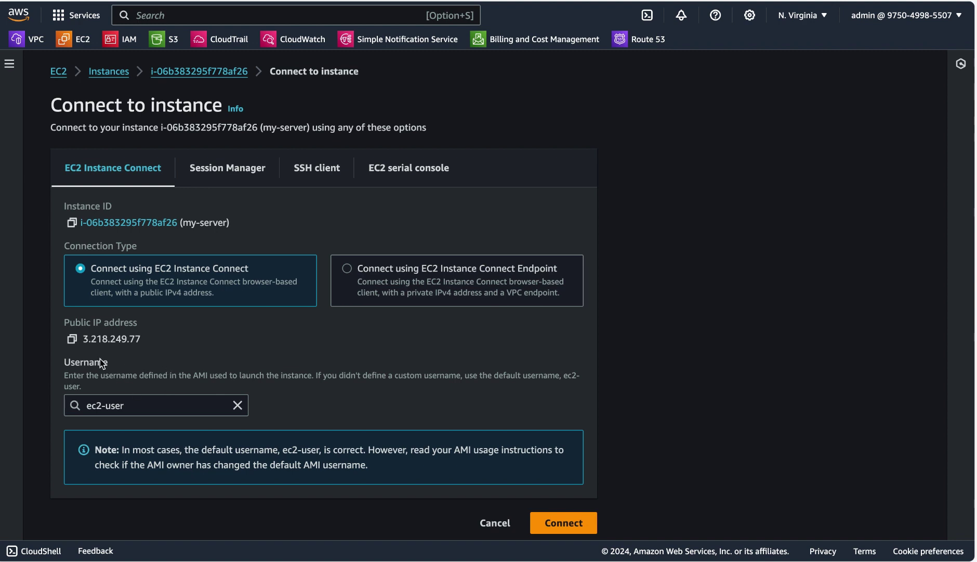
pyautogui.click(72, 338)
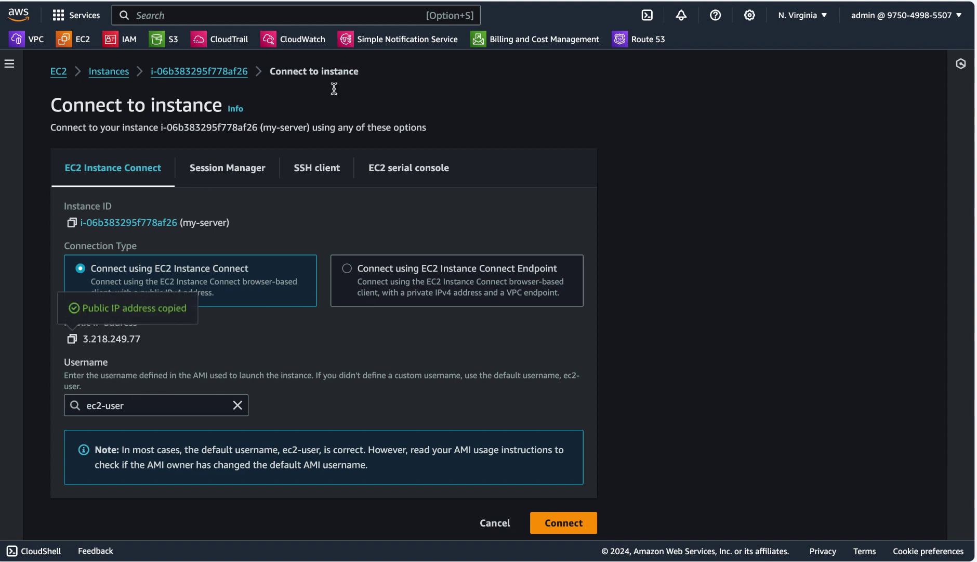
pyautogui.click(371, 5)
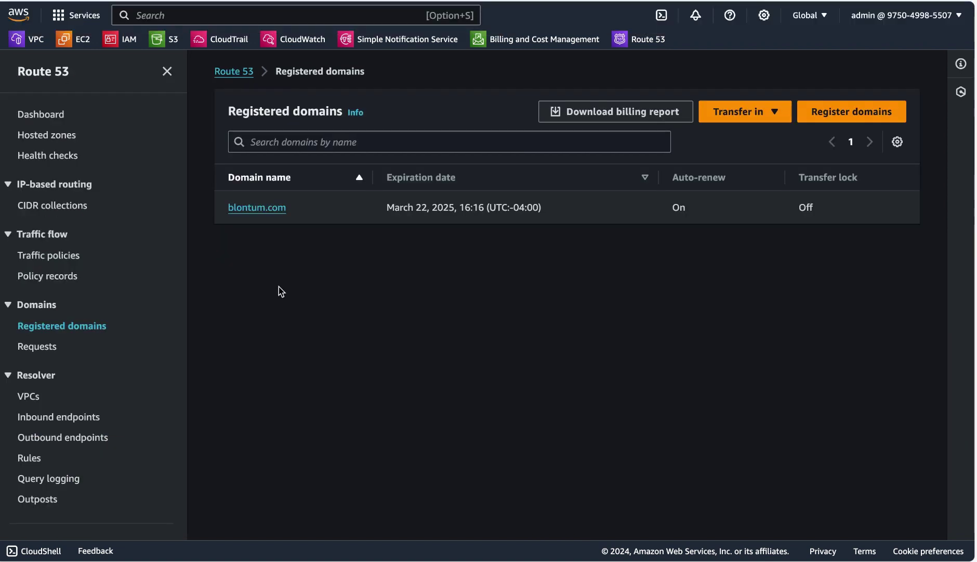
# In the blontum.com hosted zone, start a new record named www with the EC2 public IP 3.218.249.77 as its value.
pyautogui.click(46, 136)
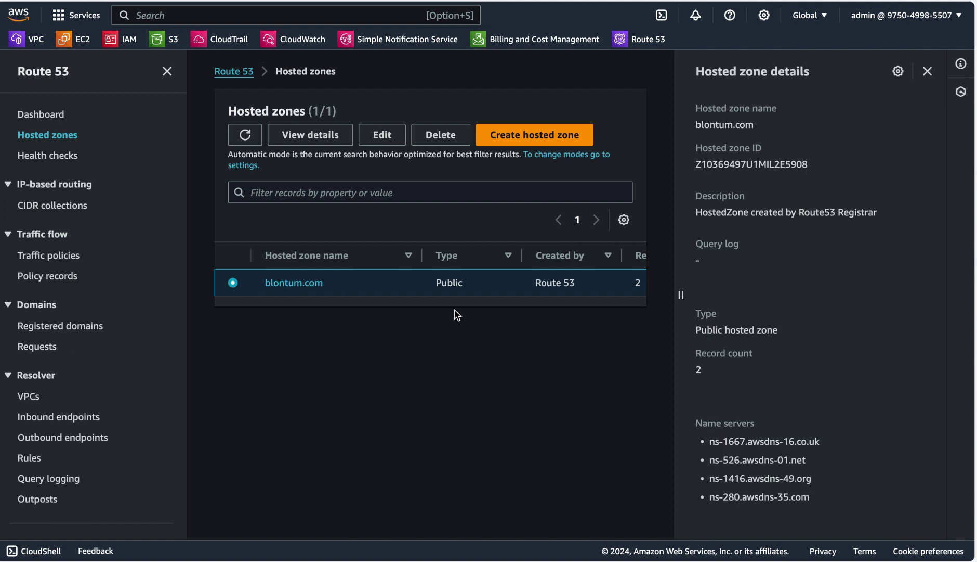
pyautogui.click(301, 284)
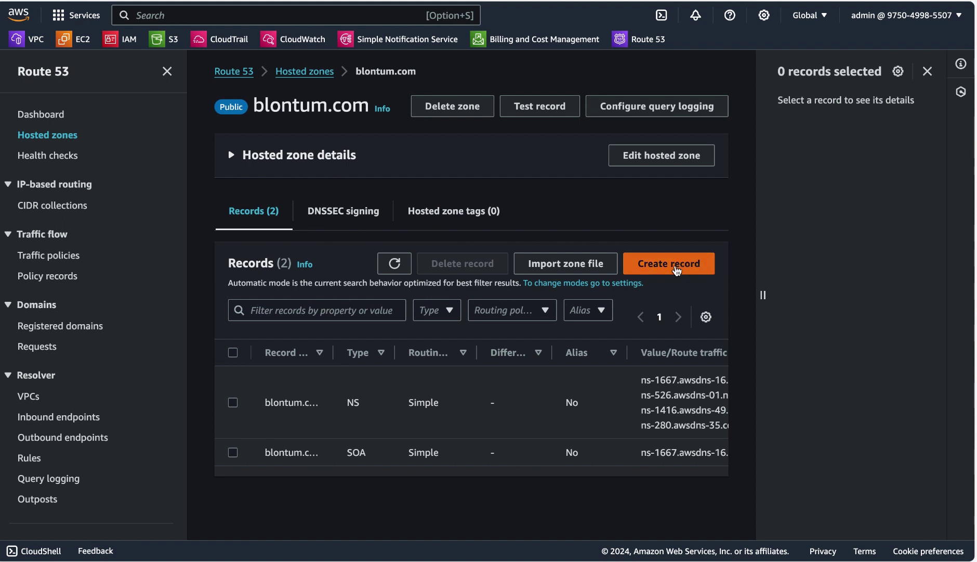
pyautogui.click(683, 267)
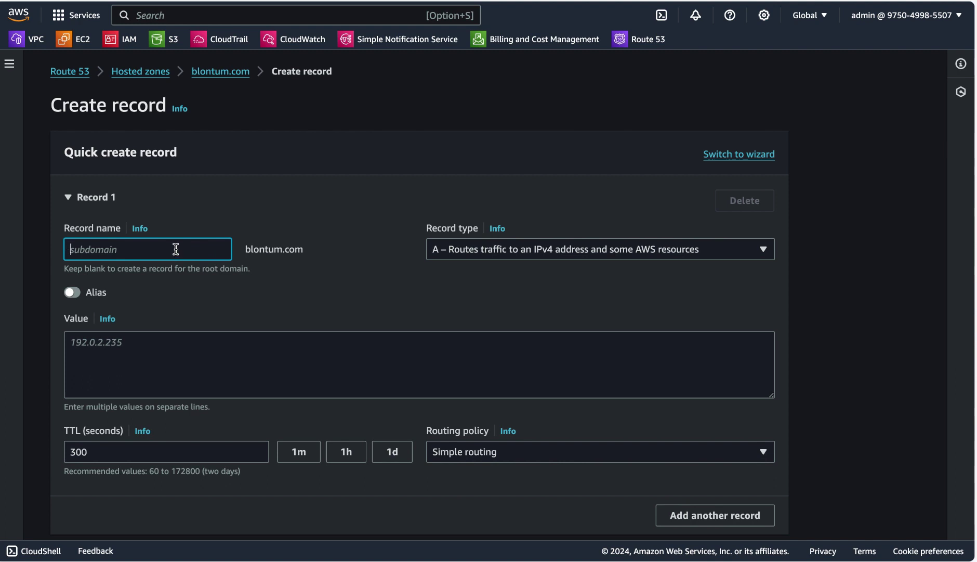
pyautogui.write('www')
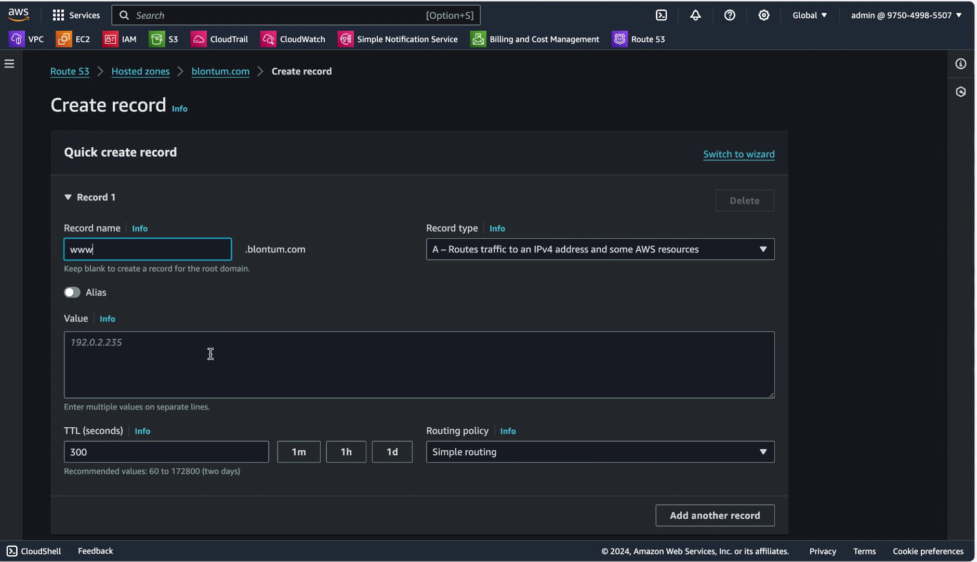
pyautogui.click(117, 354)
pyautogui.rightClick(117, 354)
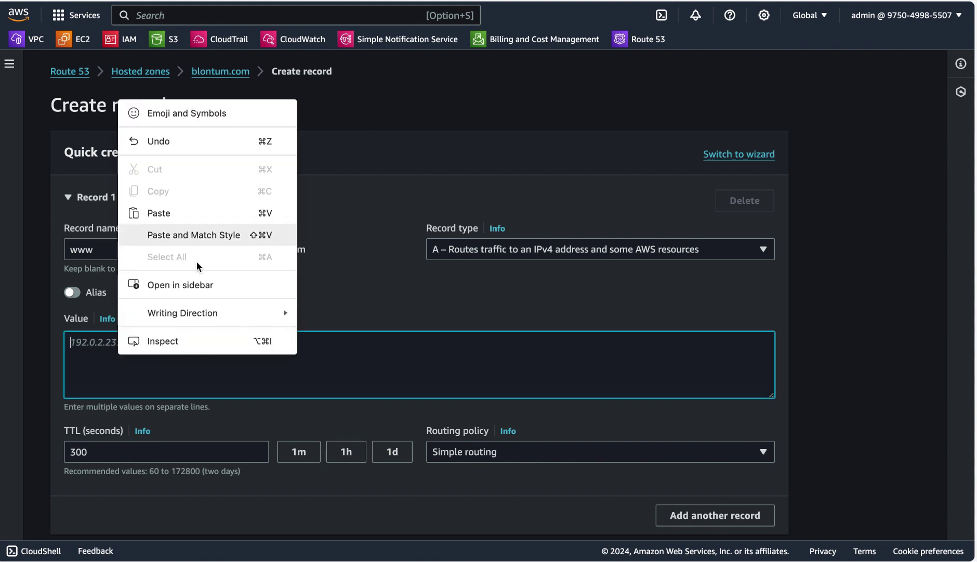
pyautogui.click(175, 213)
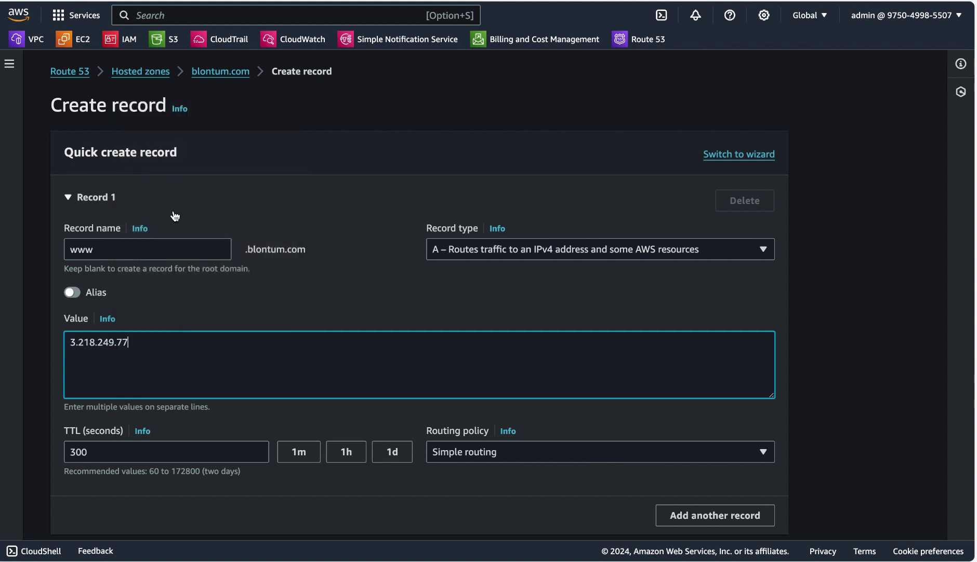
# Review the available record types and routing policies, and create the www record as type A with simple routing.
pyautogui.scroll(-2, 270, 320)
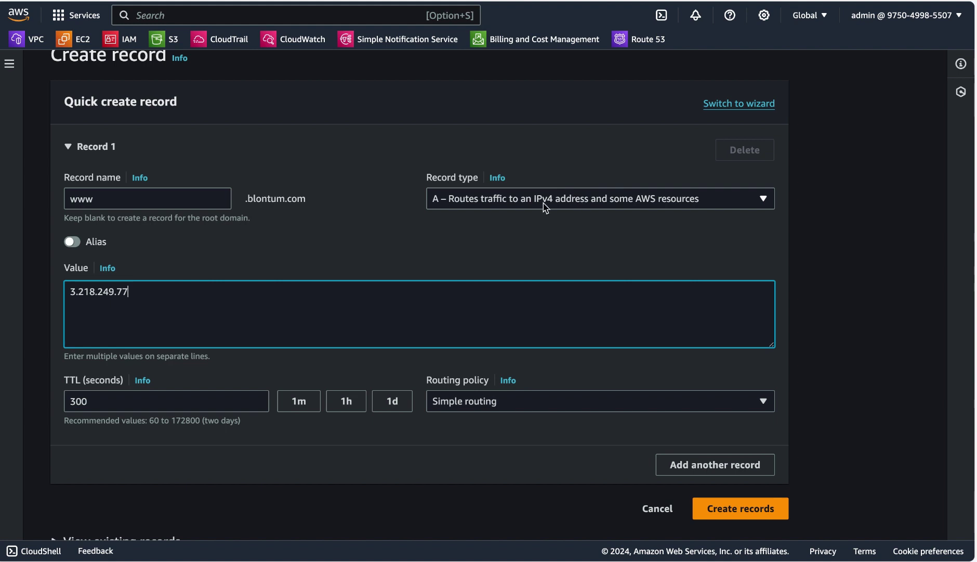
pyautogui.click(763, 198)
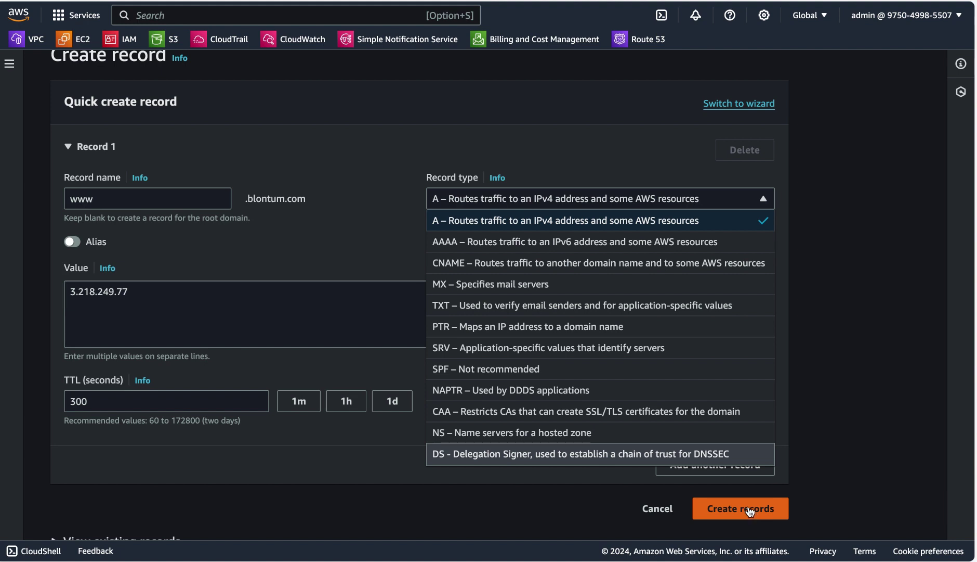
pyautogui.click(348, 337)
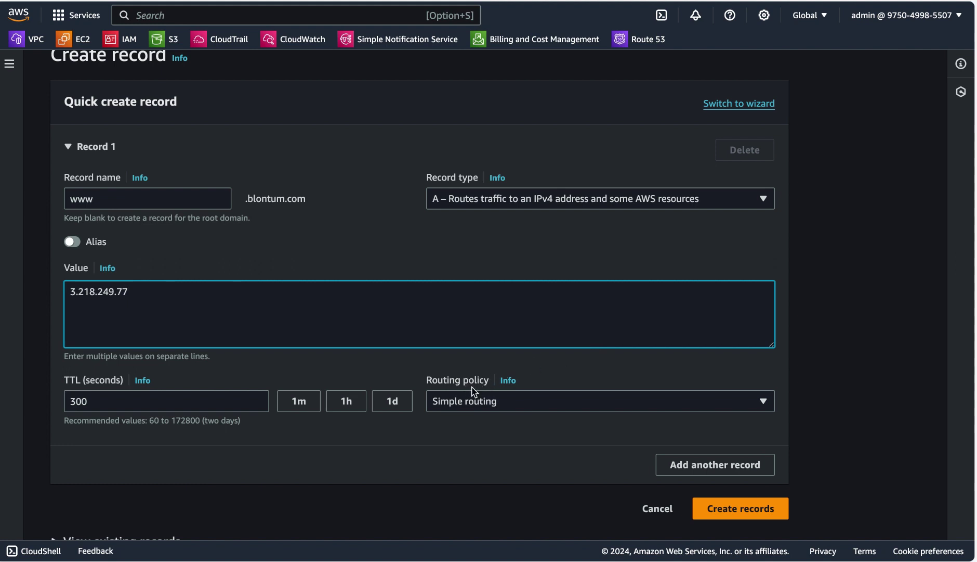
pyautogui.click(768, 406)
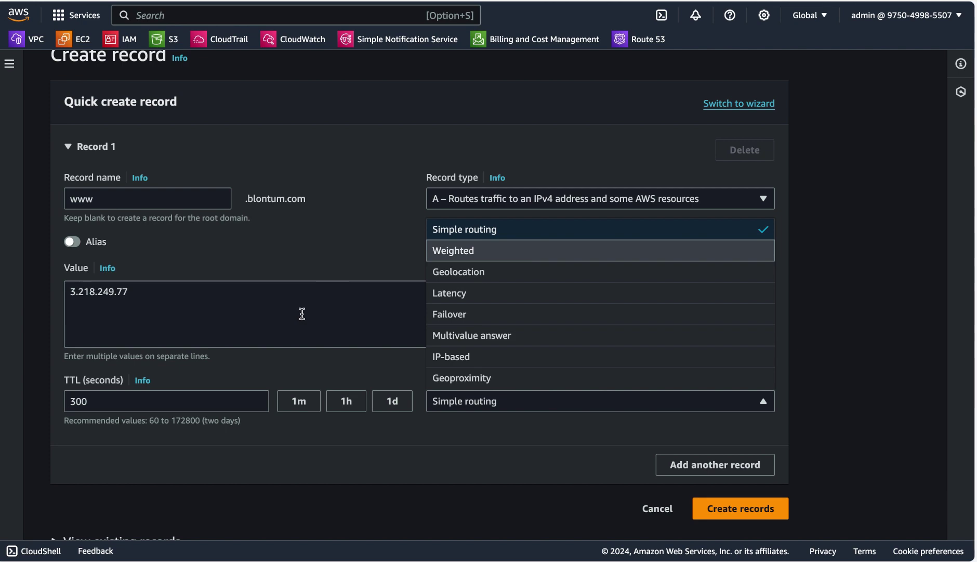
pyautogui.click(743, 509)
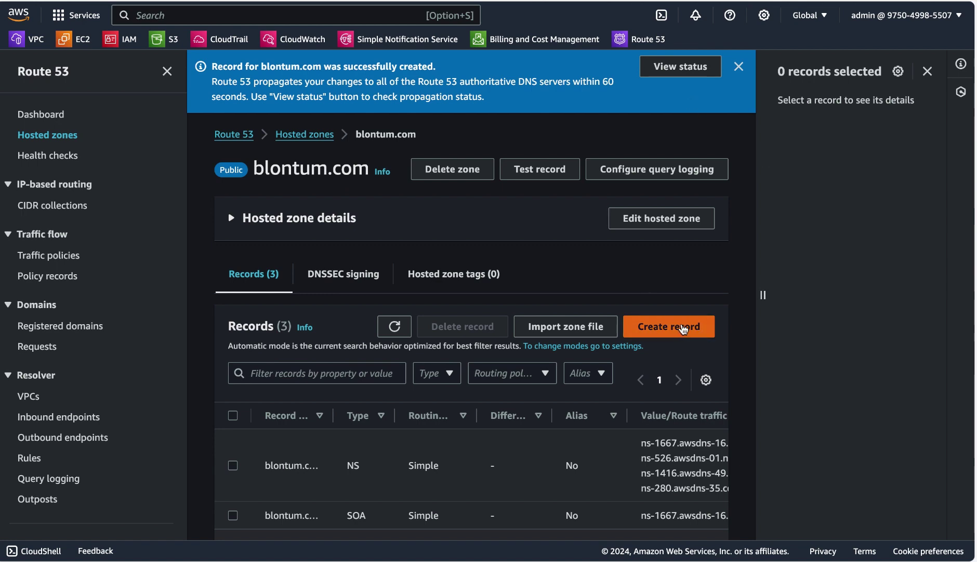
# Make more room for the hosted zone's records table, widen its record name column and examine the listed records.
pyautogui.click(927, 71)
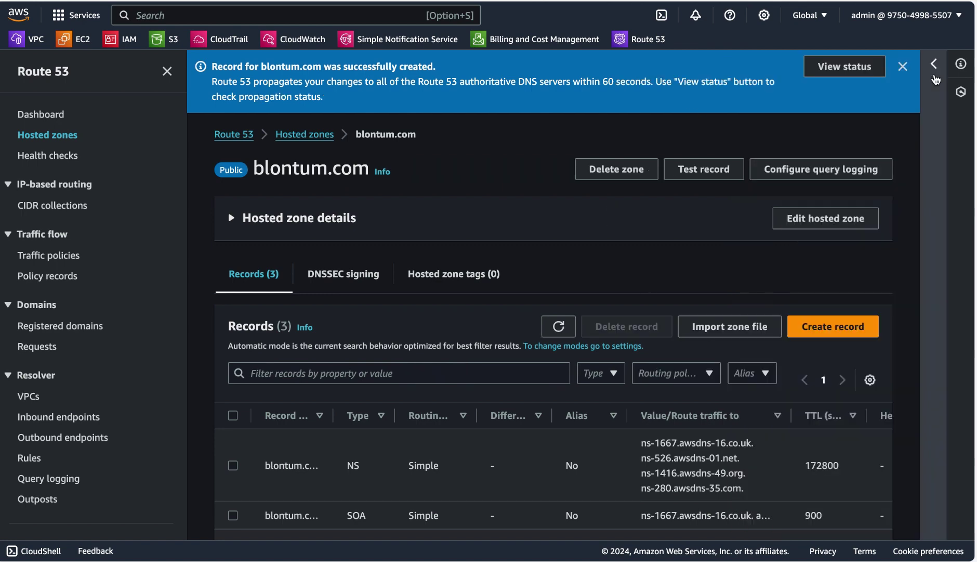
pyautogui.scroll(-2, 628, 416)
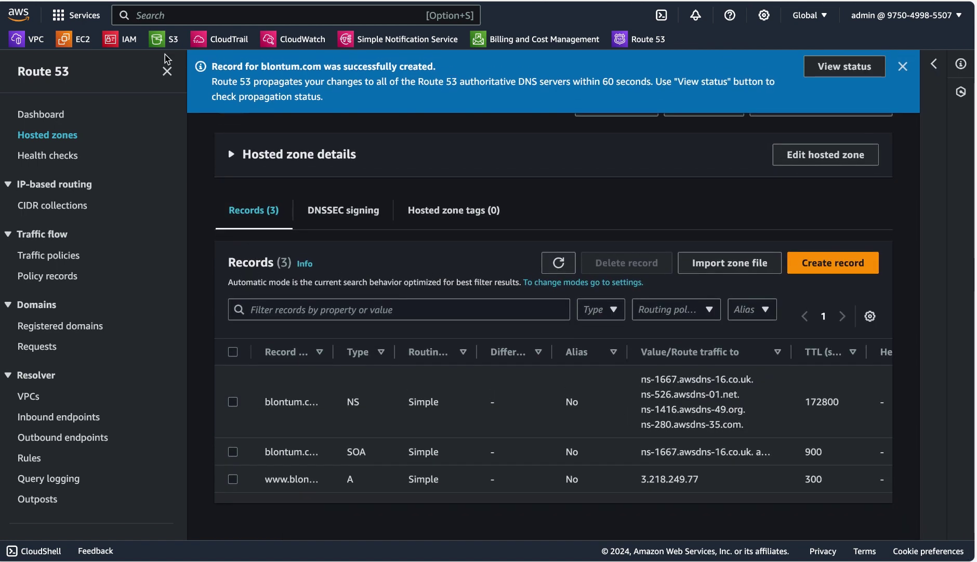
pyautogui.click(167, 72)
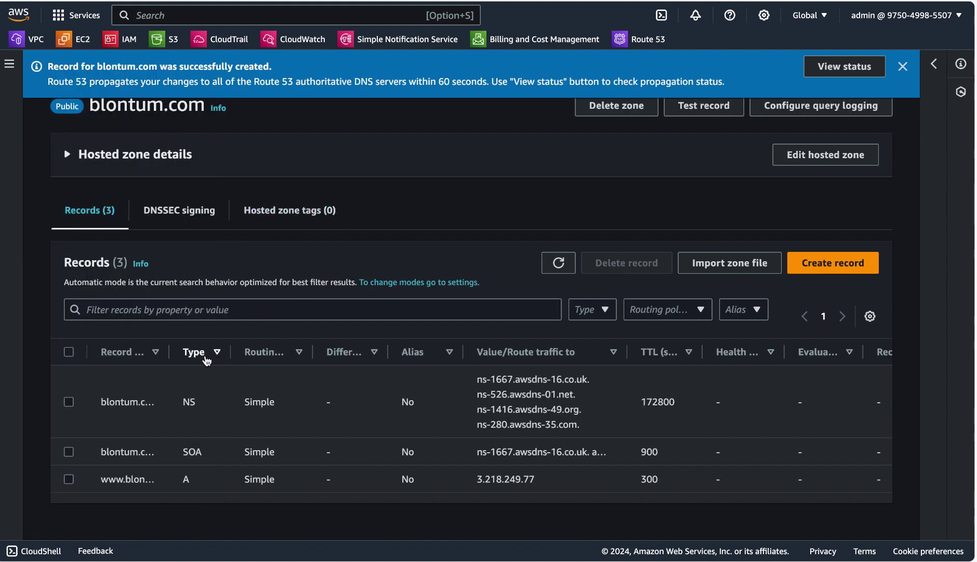
pyautogui.moveTo(170, 341); pyautogui.dragTo(259, 344)
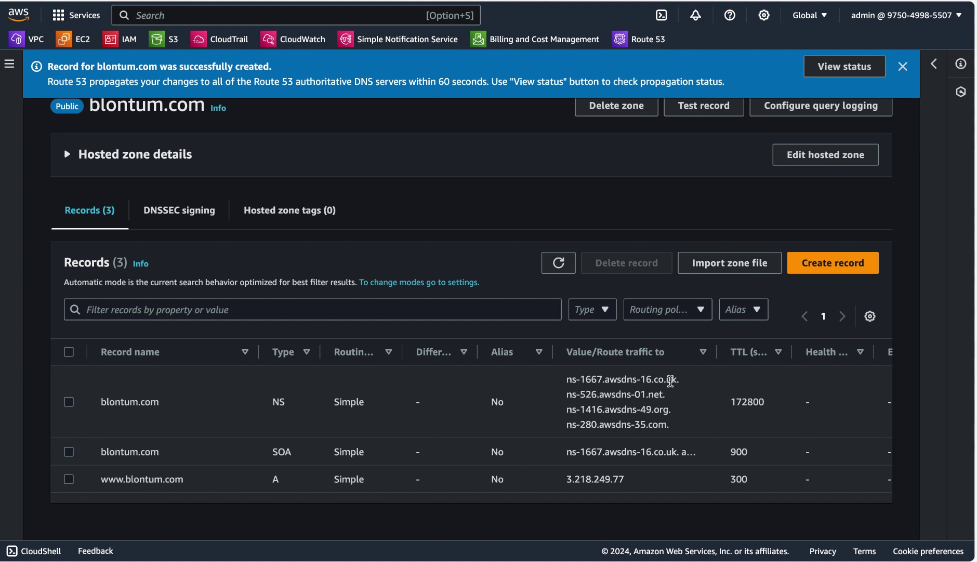
pyautogui.hscroll(5, 686, 385)
pyautogui.hscroll(-5, 672, 385)
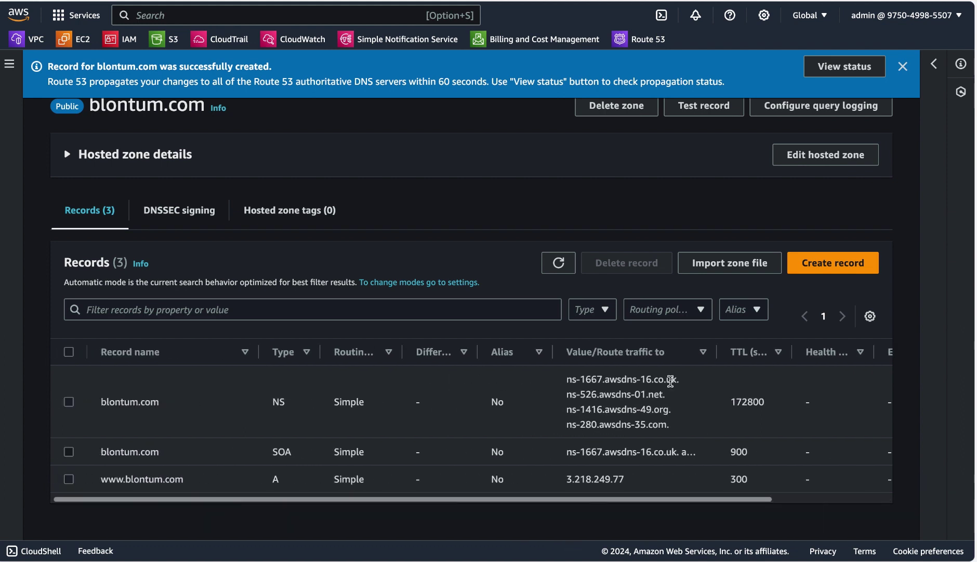
pyautogui.hscroll(1, 671, 381)
pyautogui.hscroll(-1, 670, 381)
pyautogui.scroll(-1, 671, 381)
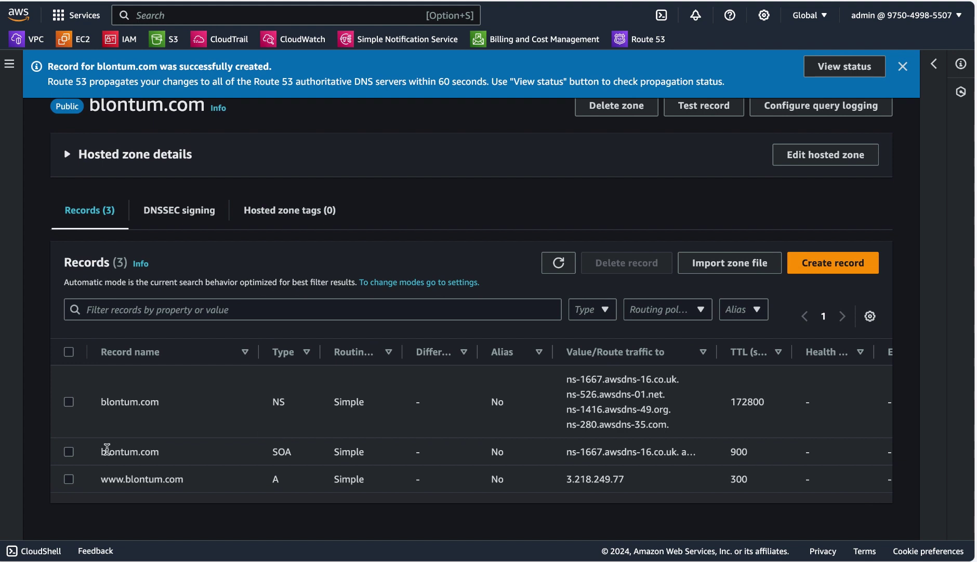
pyautogui.click(69, 477)
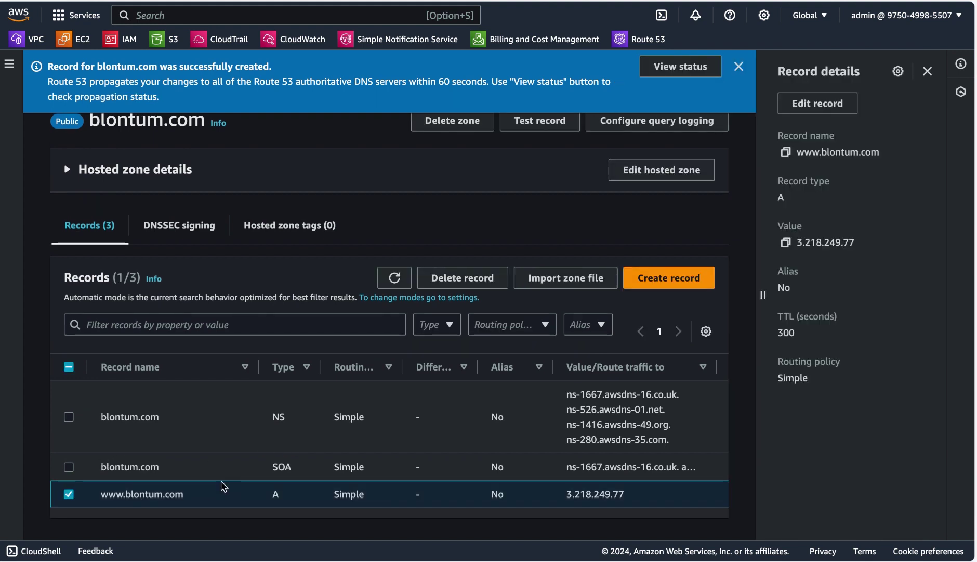
pyautogui.scroll(-1, 234, 468)
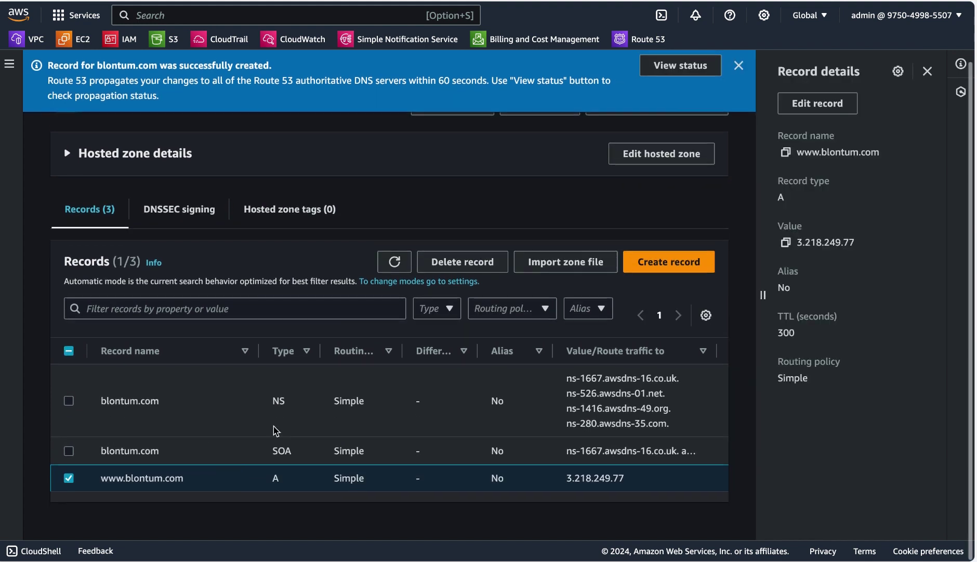
pyautogui.click(786, 152)
pyautogui.moveTo(939, 2)
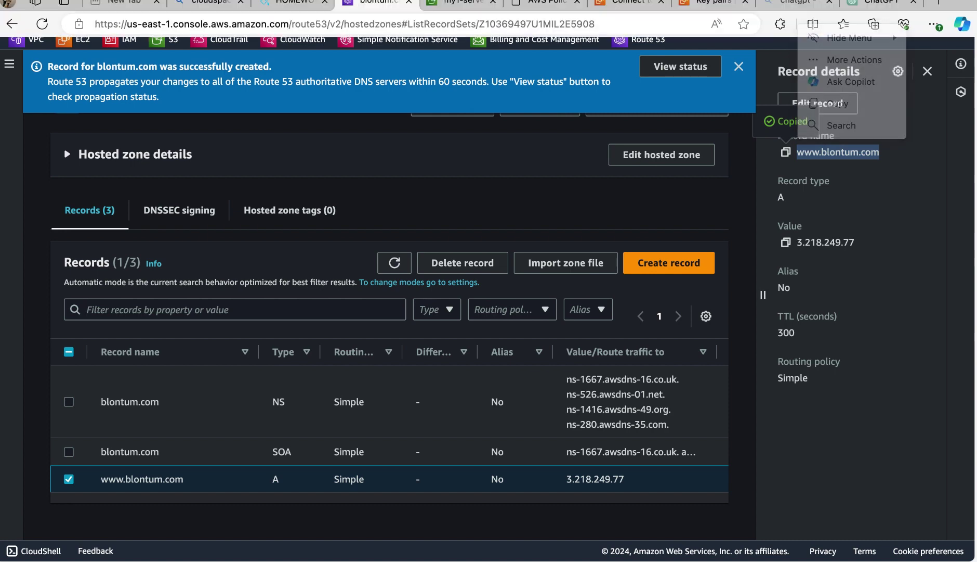
pyautogui.click(939, 4)
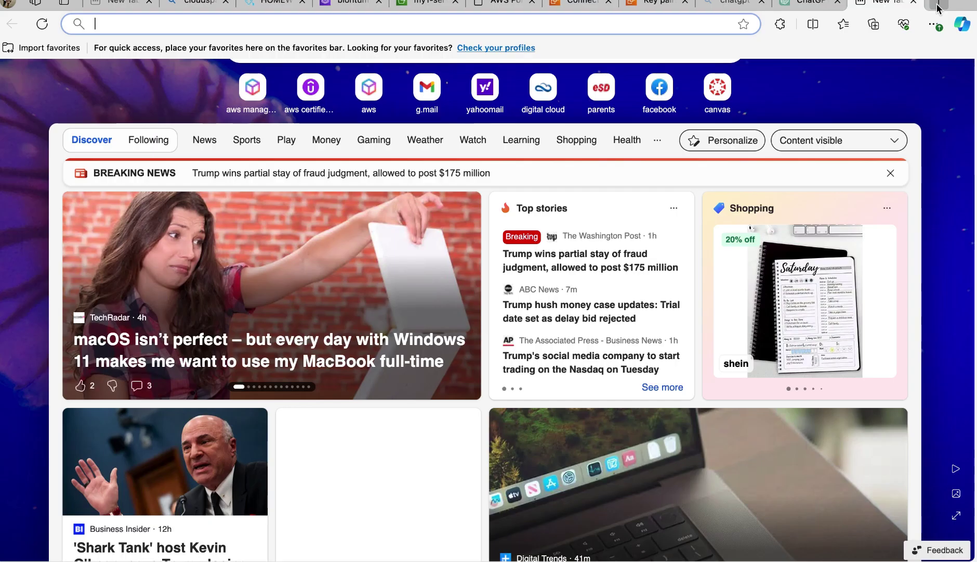
pyautogui.rightClick(350, 28)
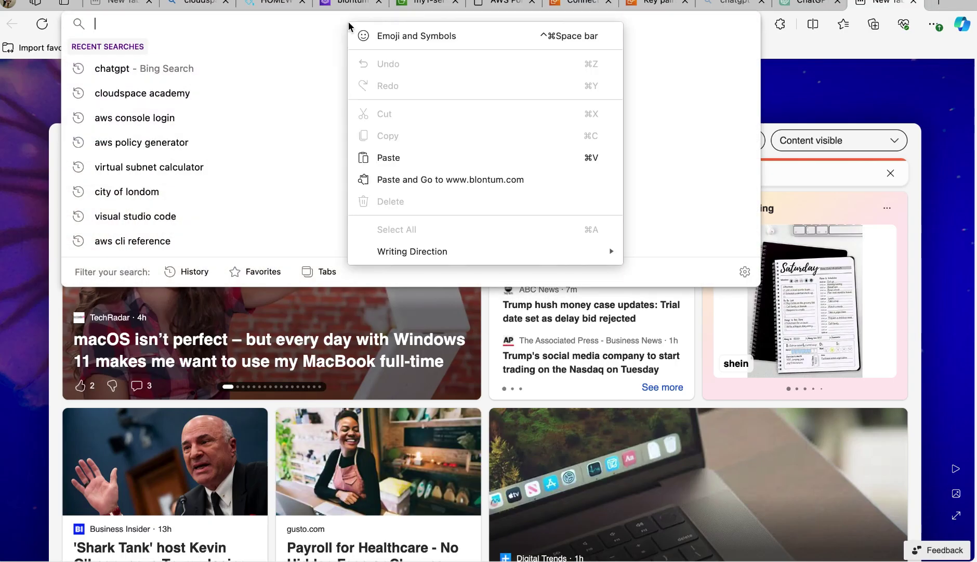
pyautogui.click(409, 157)
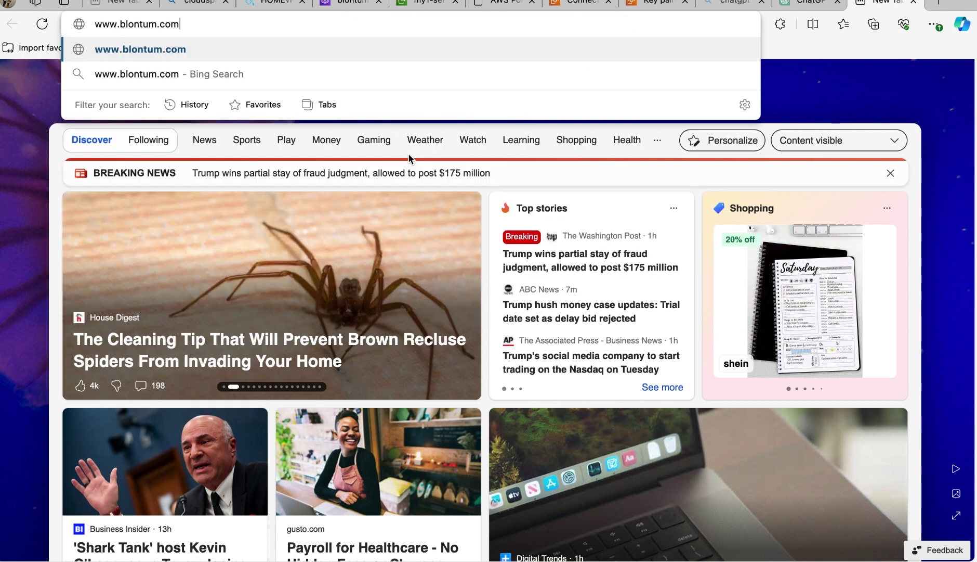
pyautogui.press('Return')
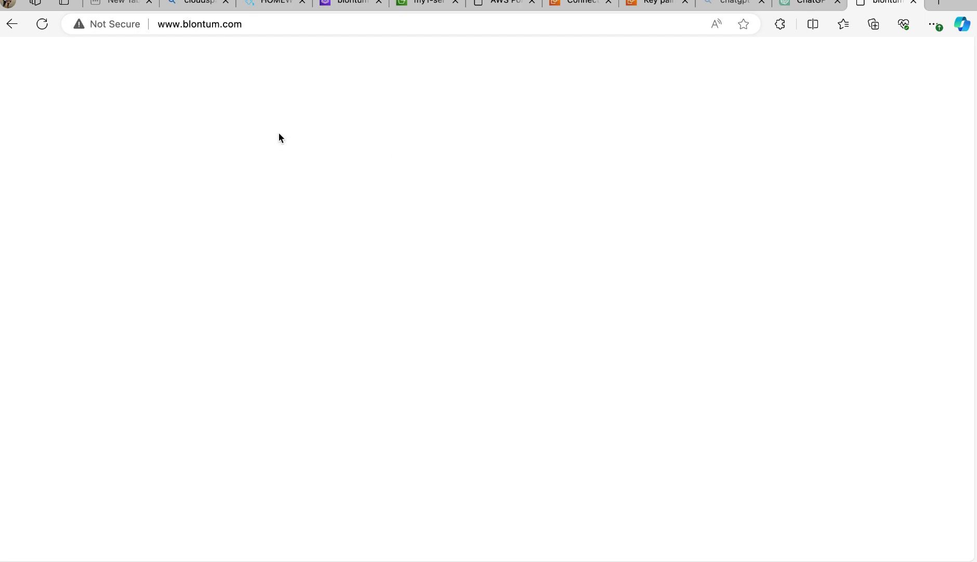
pyautogui.click(42, 24)
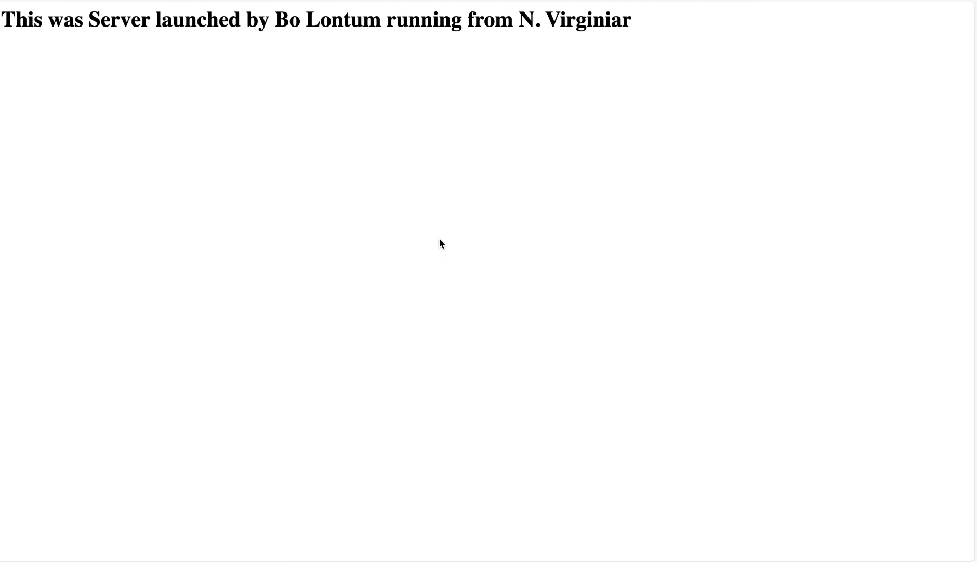
# Return to the AWS console, open the web.blontum.com bucket in S3 and review its objects.
pyautogui.click(333, 10)
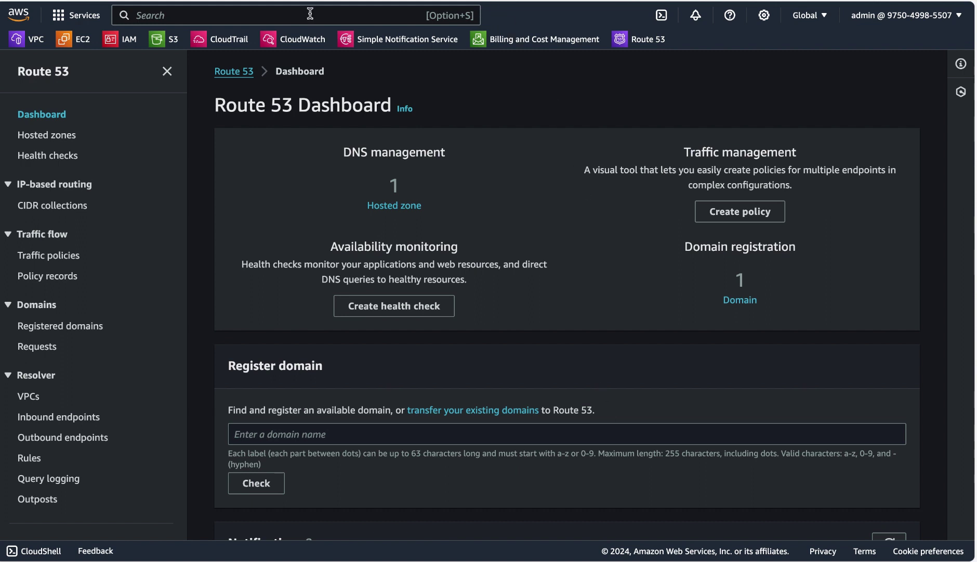
pyautogui.click(167, 42)
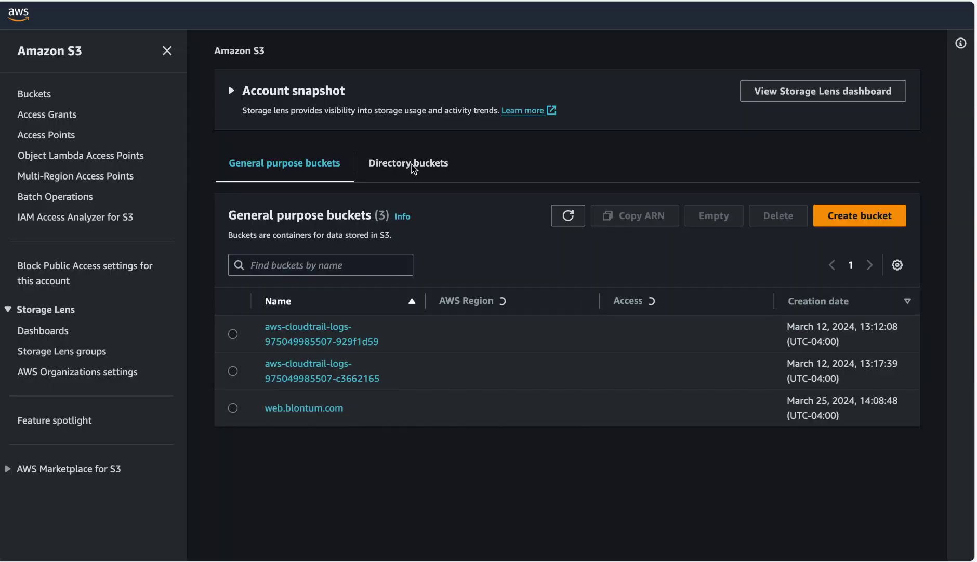
pyautogui.scroll(-1, 421, 416)
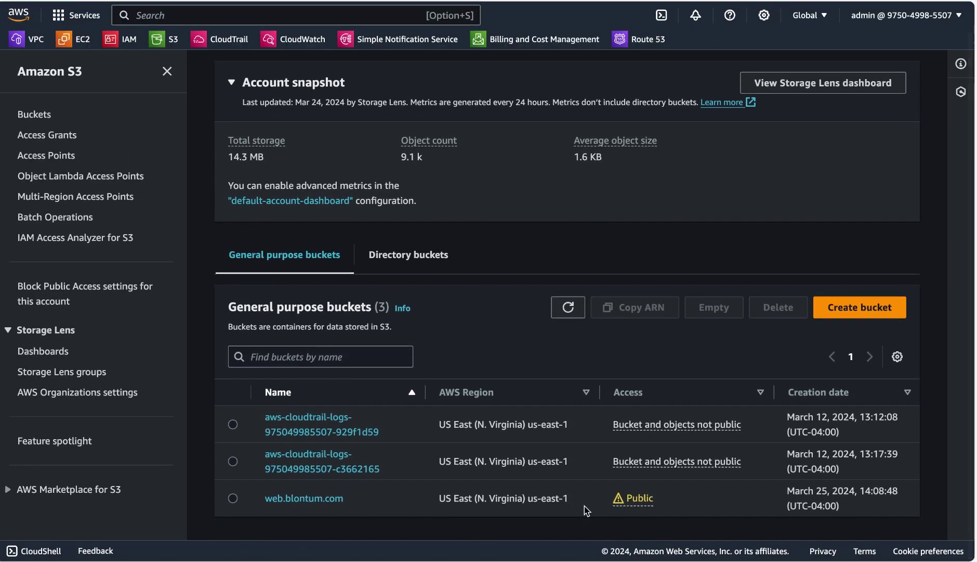
pyautogui.click(296, 500)
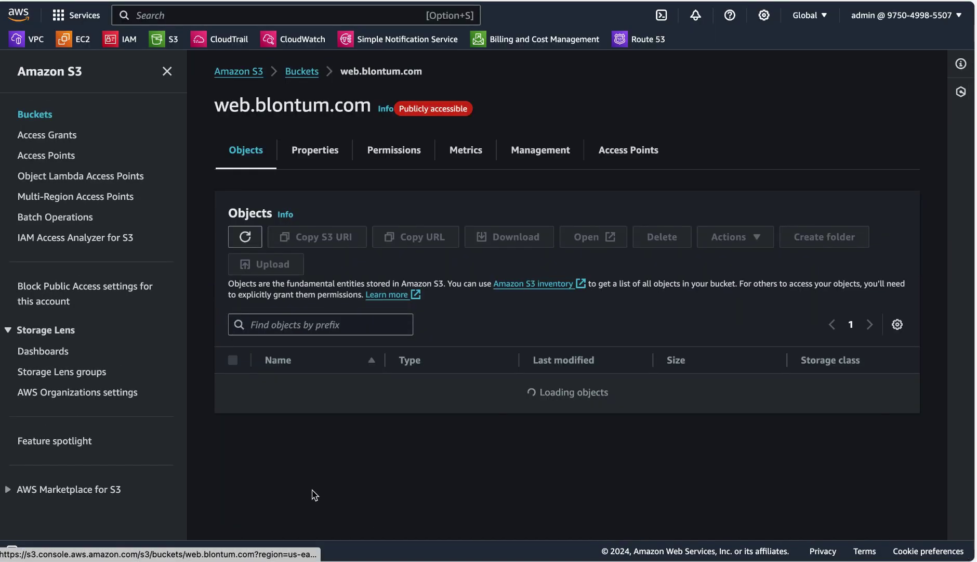
pyautogui.scroll(-3, 598, 420)
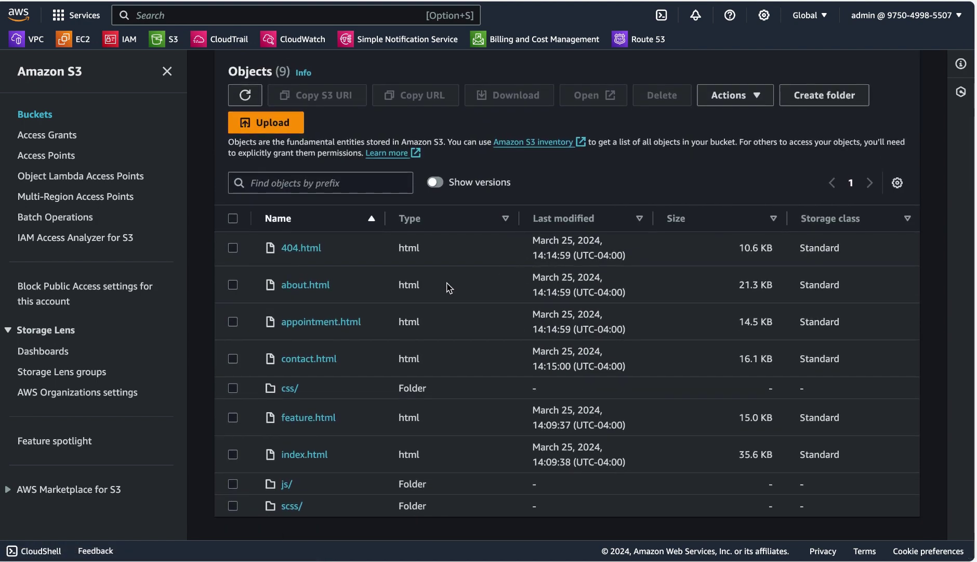
pyautogui.scroll(3, 359, 182)
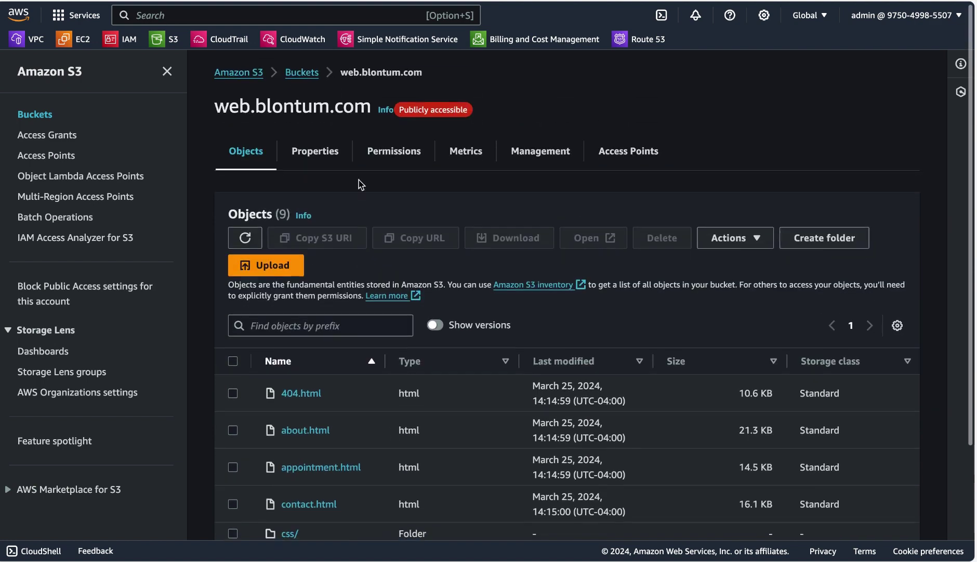
# Open the static website hosting endpoint from the web.blontum.com bucket's properties and look through the hosted page.
pyautogui.click(310, 151)
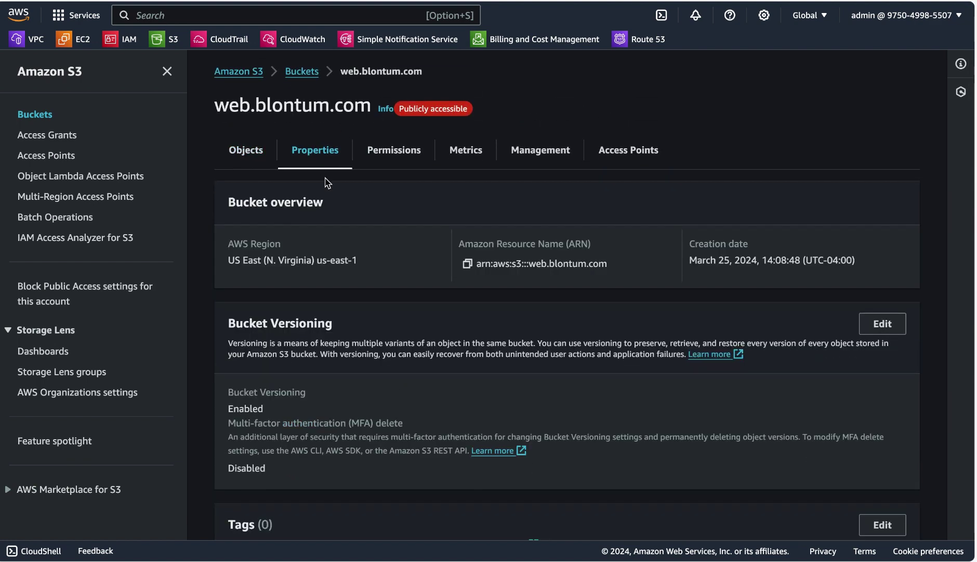
pyautogui.scroll(-15, 335, 198)
pyautogui.scroll(-5, 339, 105)
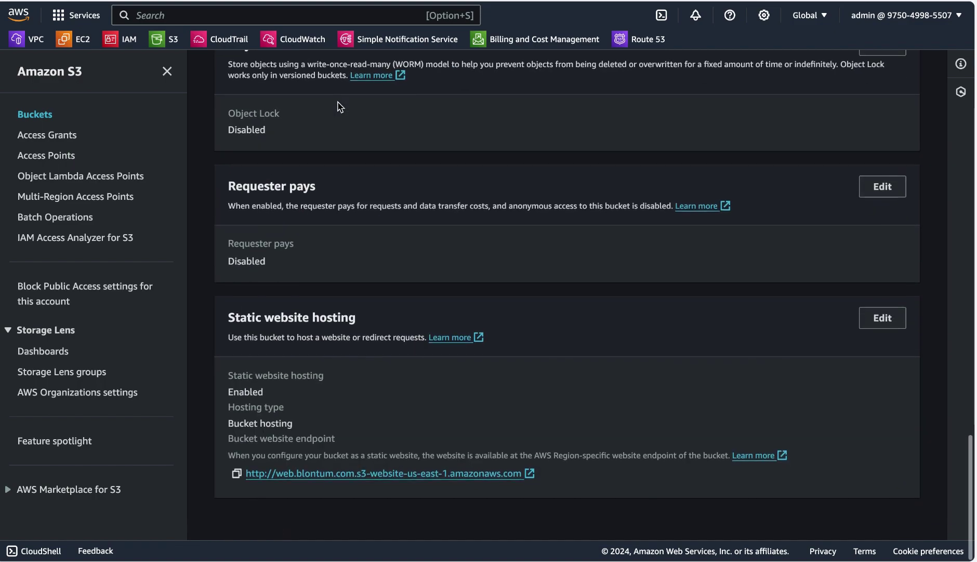
pyautogui.click(445, 492)
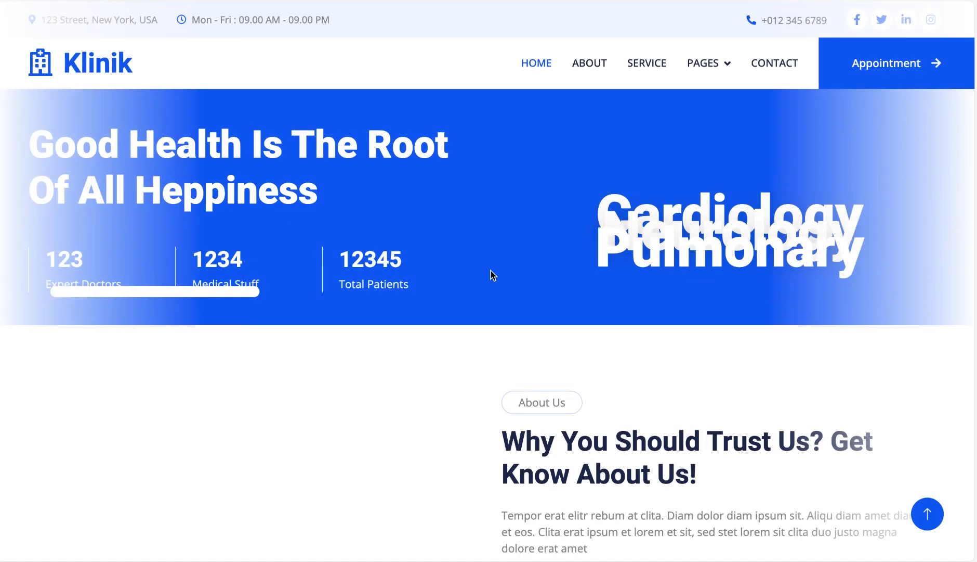
pyautogui.scroll(-5, 491, 273)
pyautogui.scroll(5, 491, 272)
pyautogui.moveTo(842, 22)
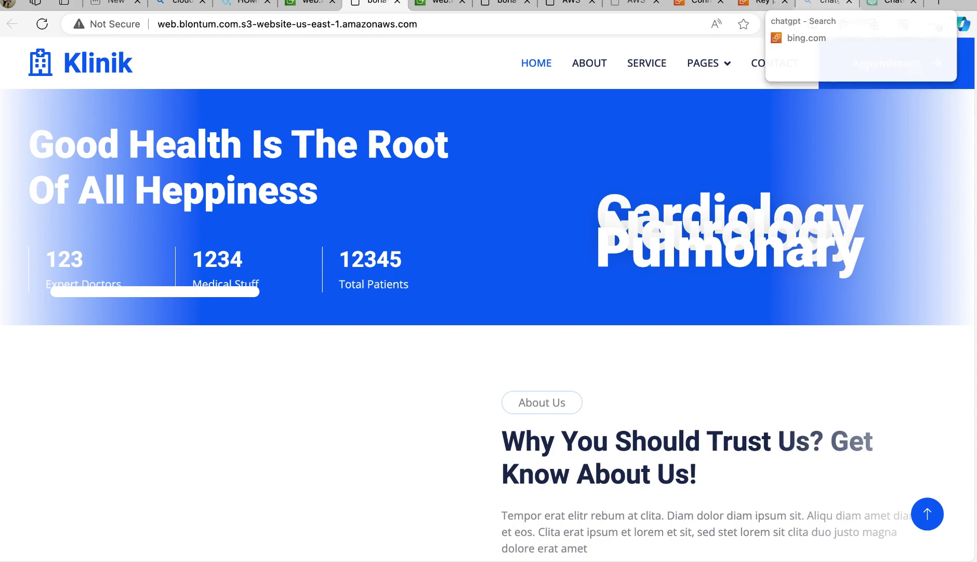
# Close the hosted page and copy the bucket website endpoint from the static website hosting settings of web.blontum.com.
pyautogui.click(397, 5)
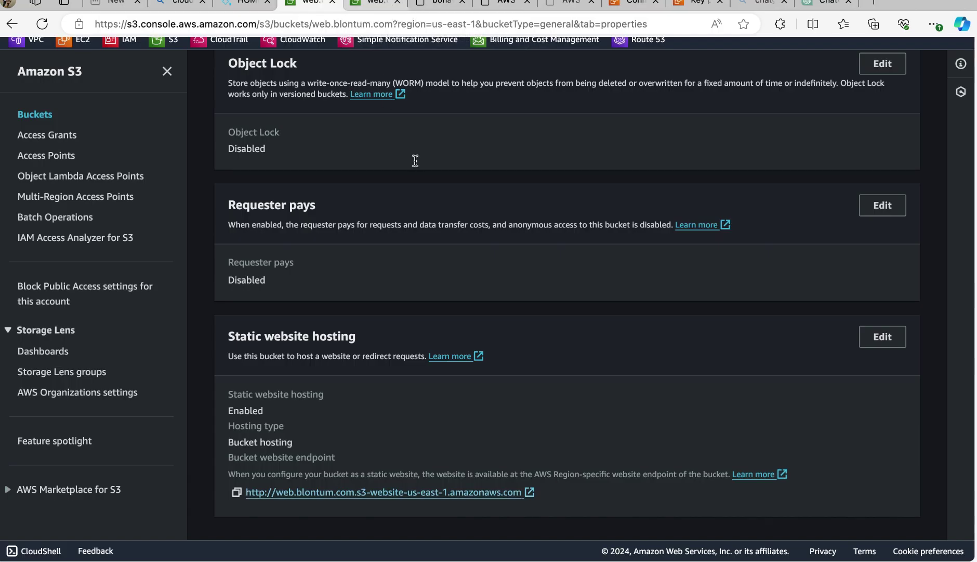
pyautogui.click(236, 492)
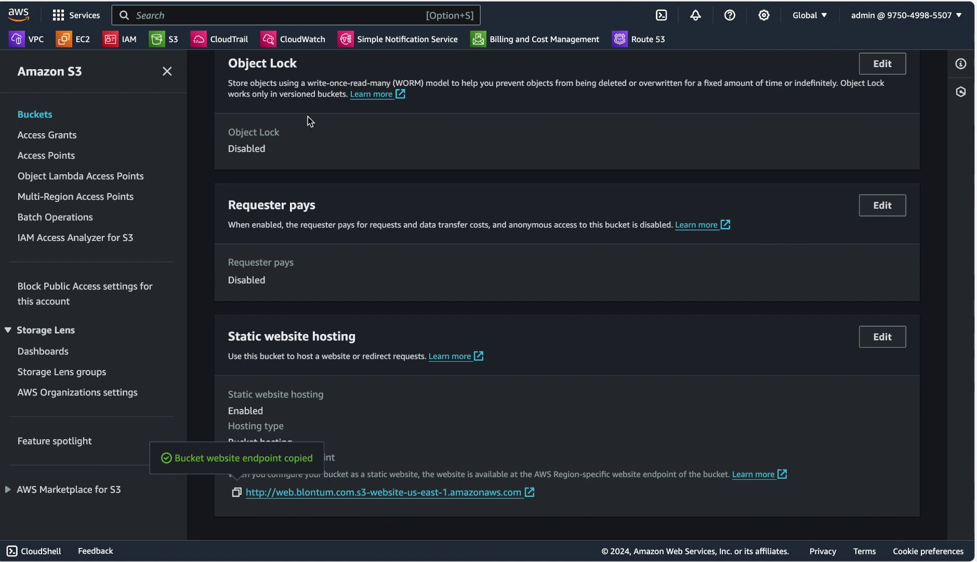
# Go to Route 53 and open the blontum.com hosted zone.
pyautogui.click(630, 43)
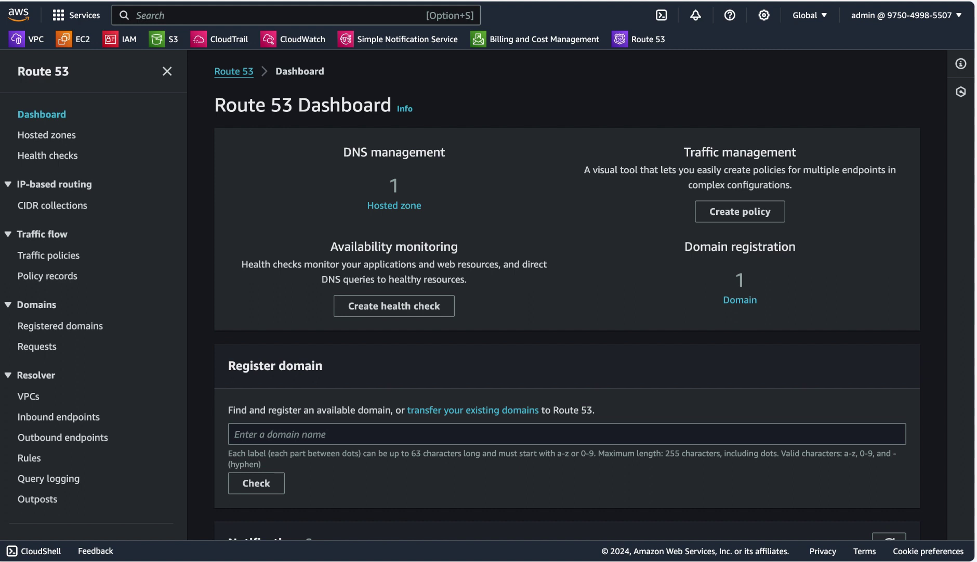
pyautogui.click(177, 41)
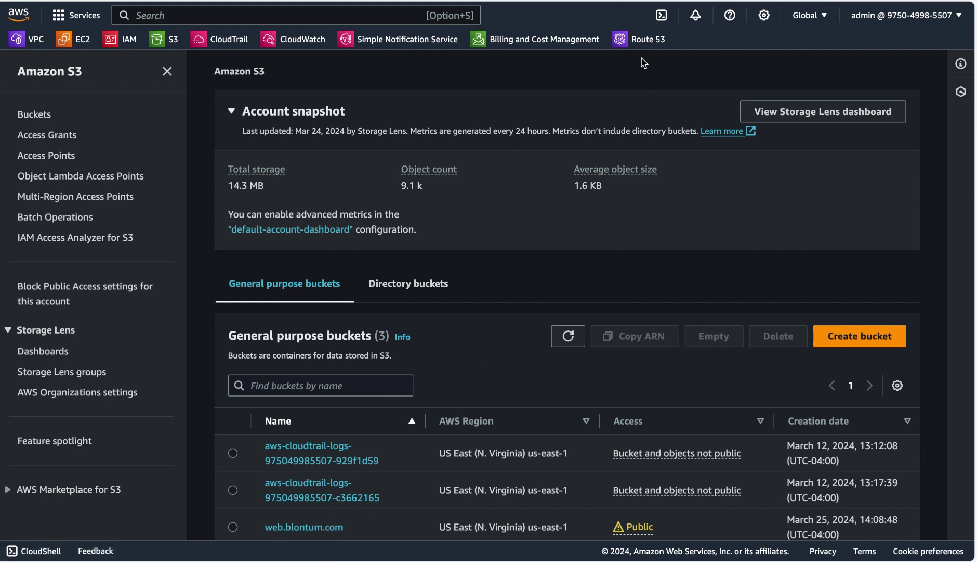
pyautogui.click(649, 40)
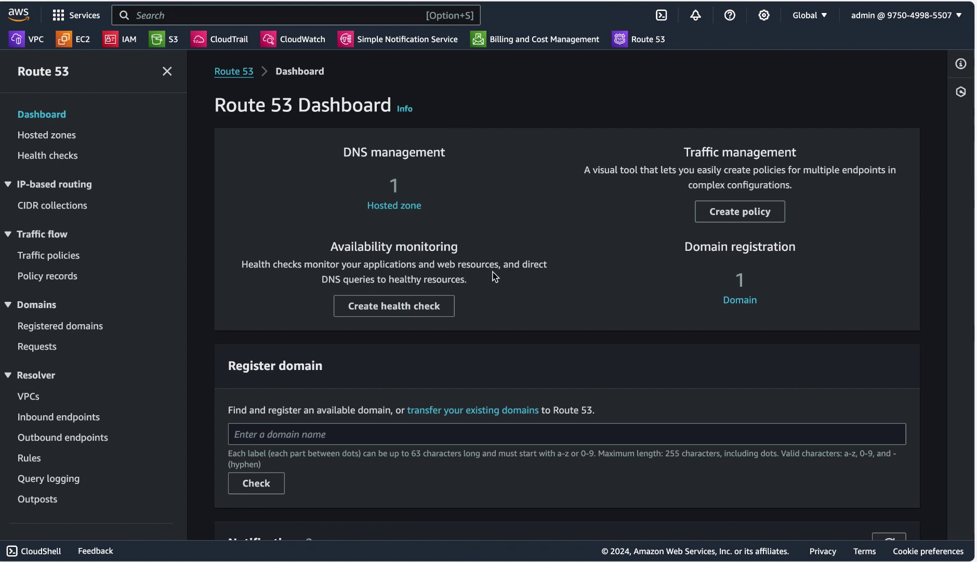
pyautogui.scroll(-5, 495, 276)
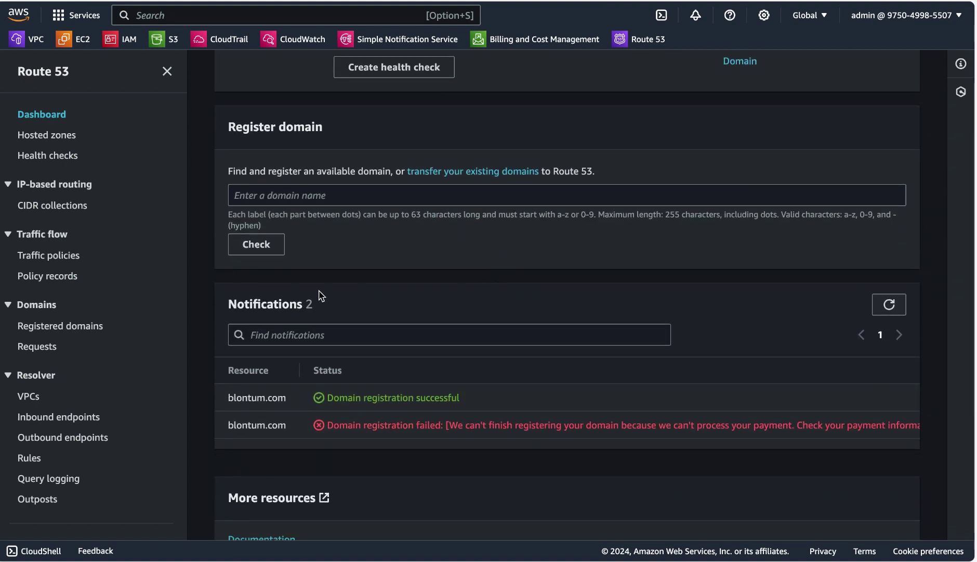
pyautogui.scroll(1, 319, 296)
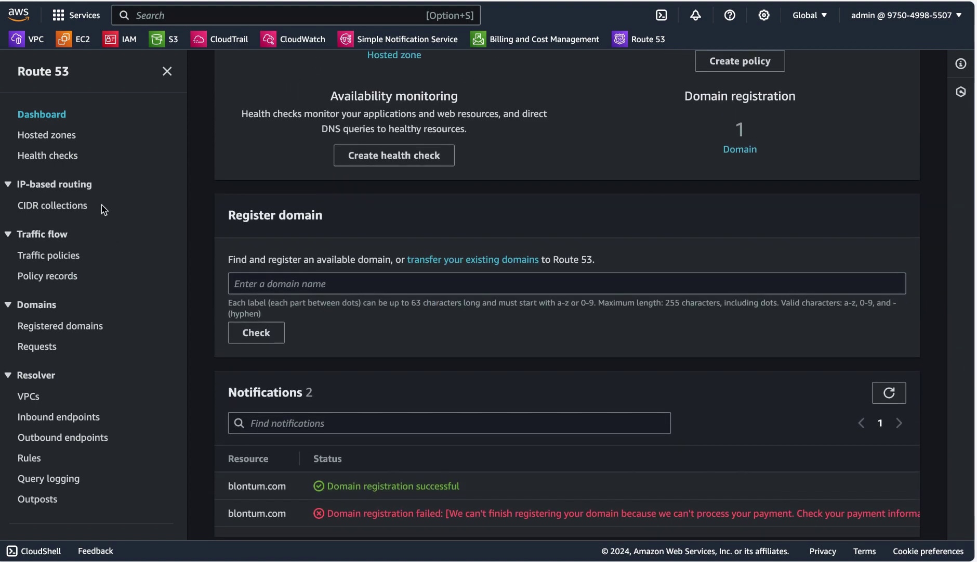
pyautogui.click(52, 136)
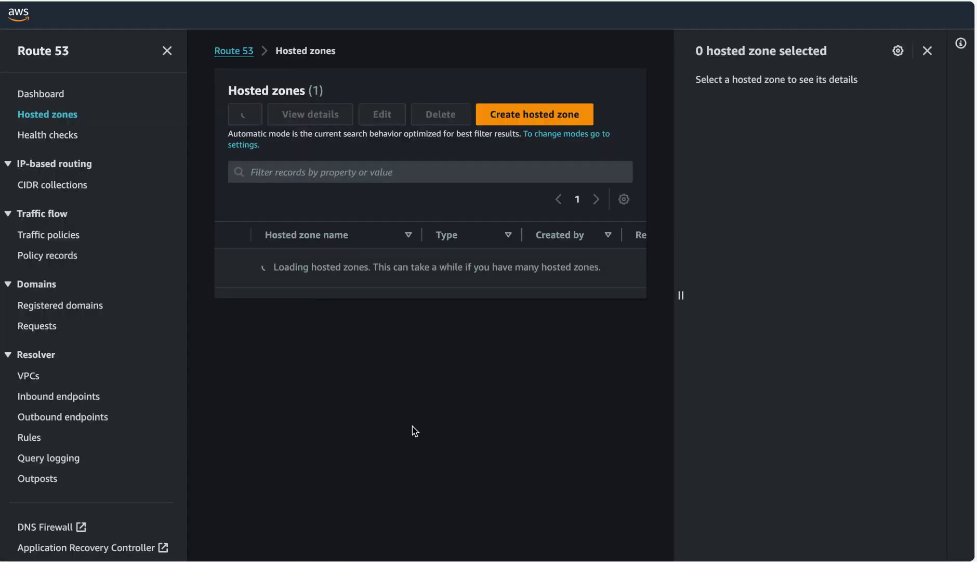
pyautogui.click(281, 284)
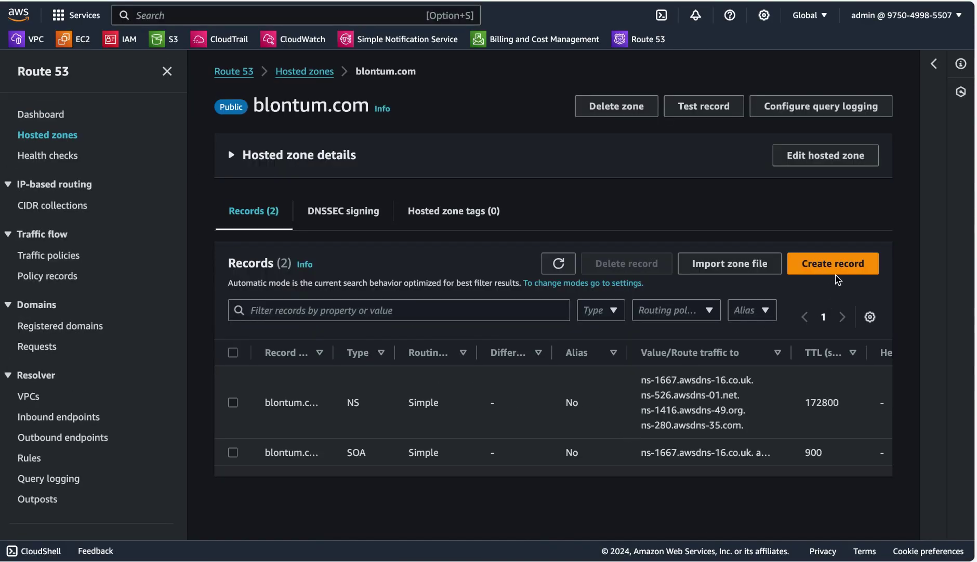
# Start a new record in the blontum.com zone with the name web and the record type CNAME.
pyautogui.click(837, 265)
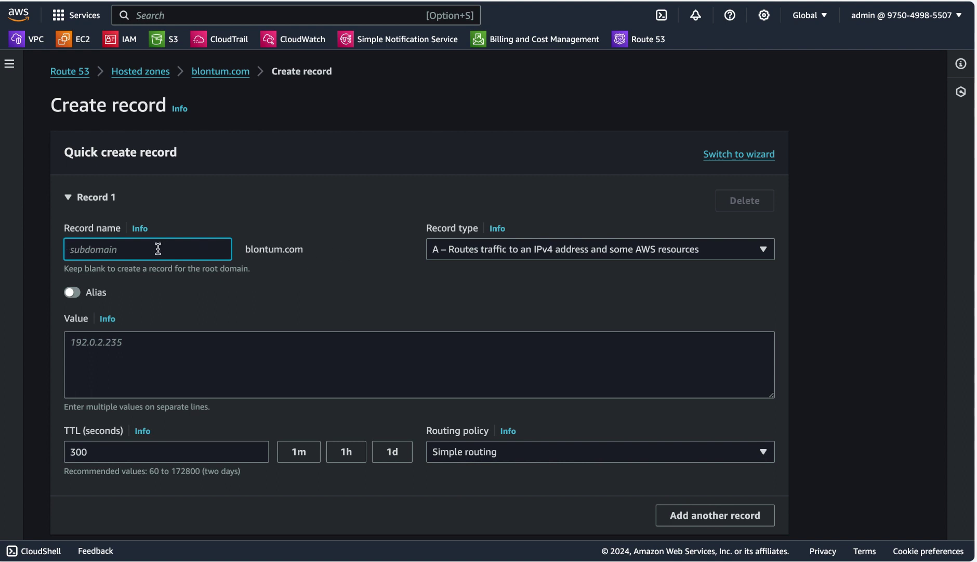
pyautogui.write('web')
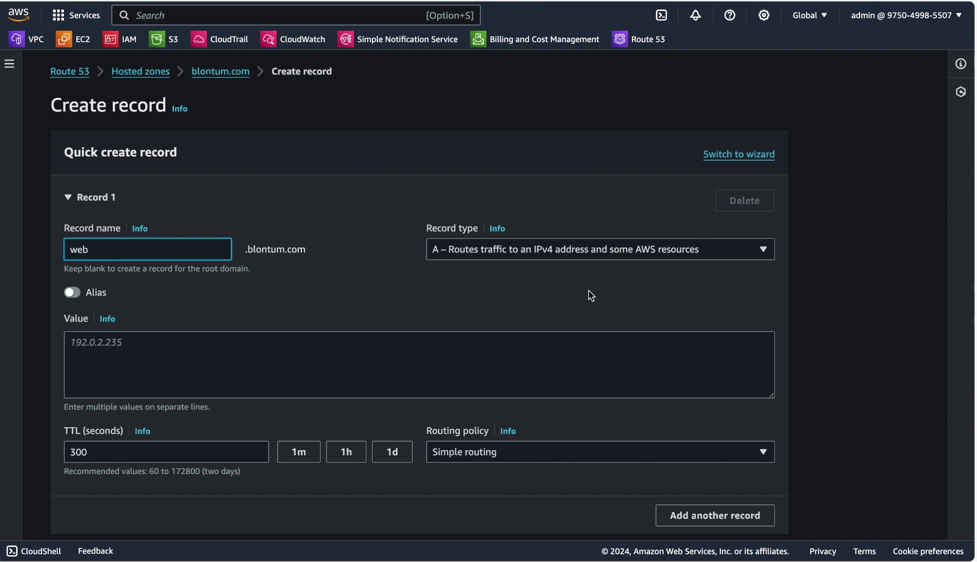
pyautogui.click(762, 250)
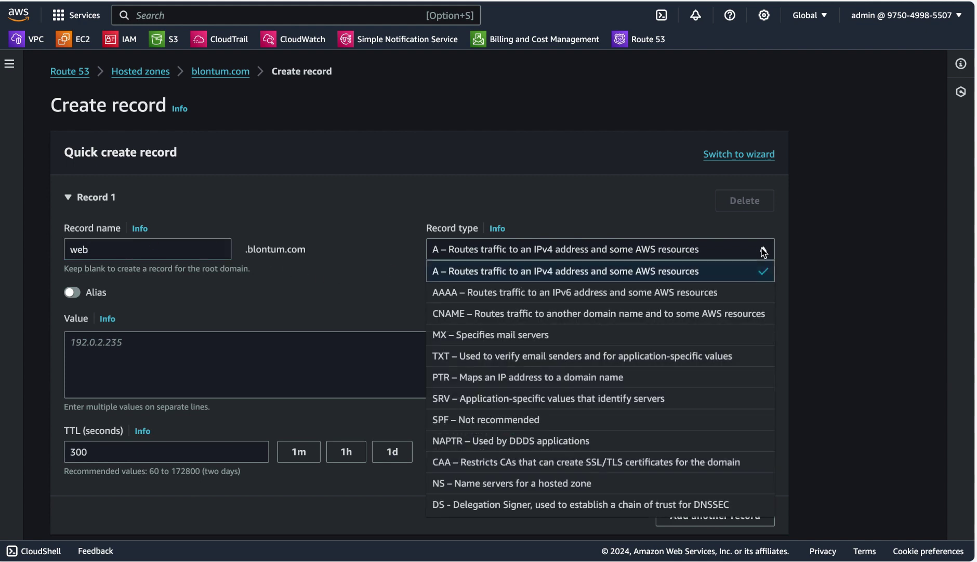
pyautogui.click(589, 318)
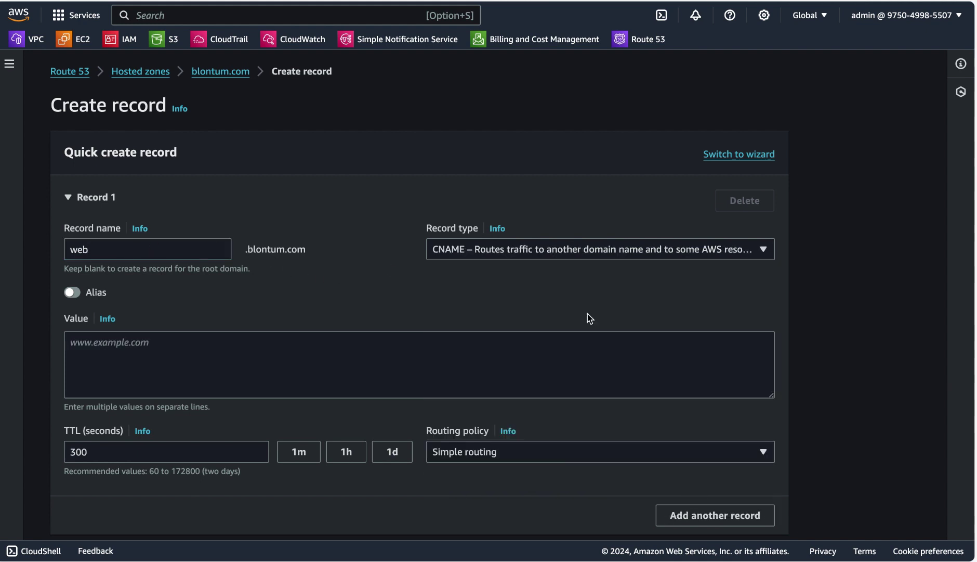
pyautogui.click(119, 354)
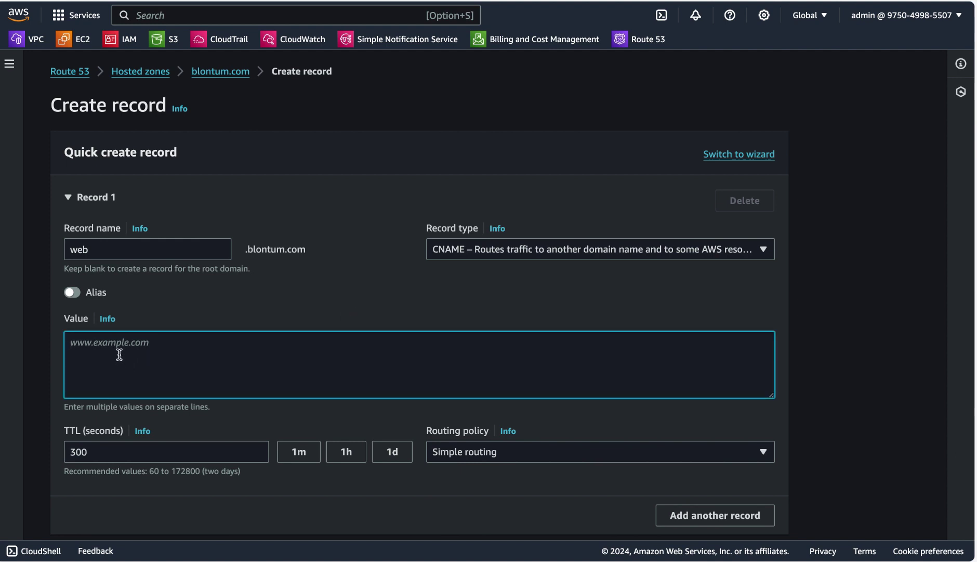
pyautogui.rightClick(119, 354)
pyautogui.click(160, 213)
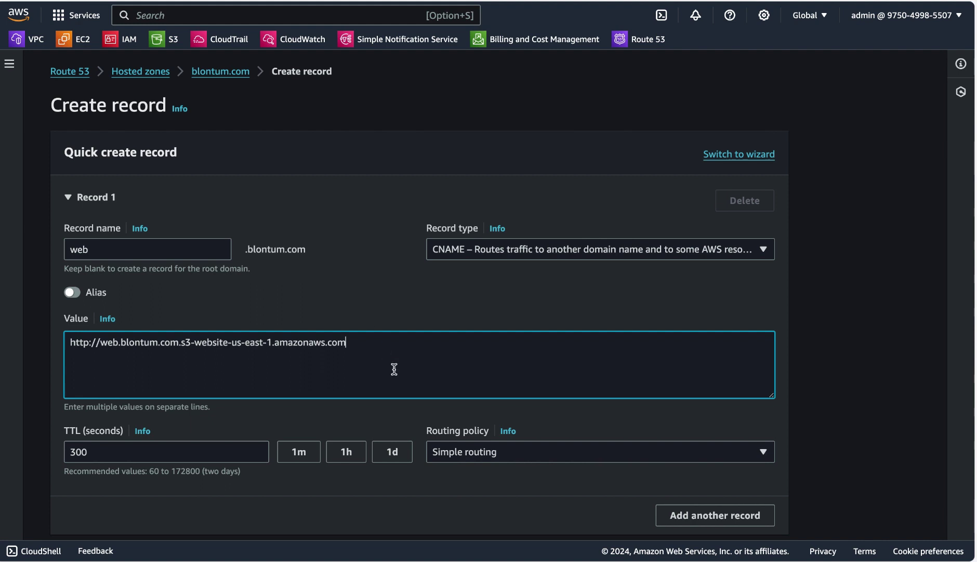
pyautogui.scroll(-3, 393, 366)
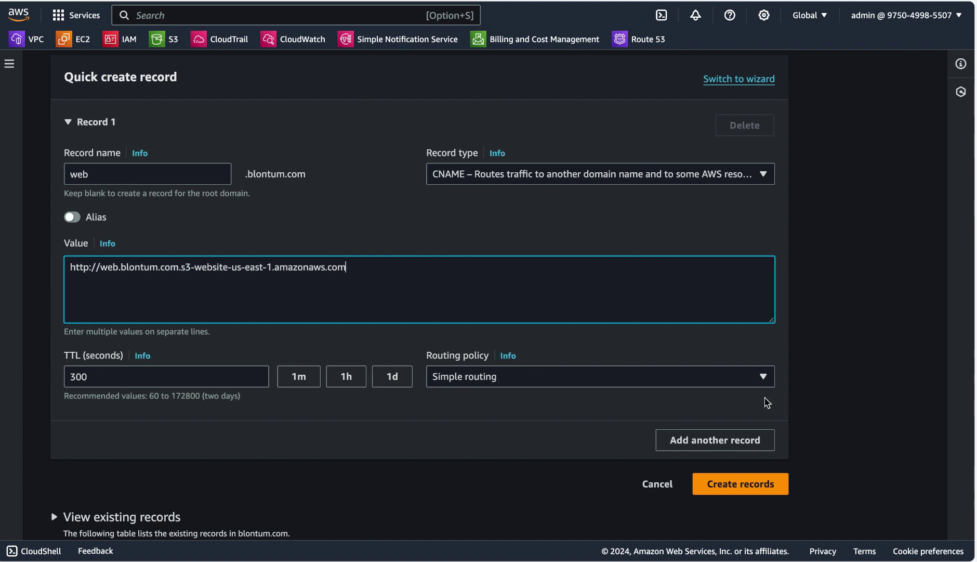
pyautogui.click(734, 486)
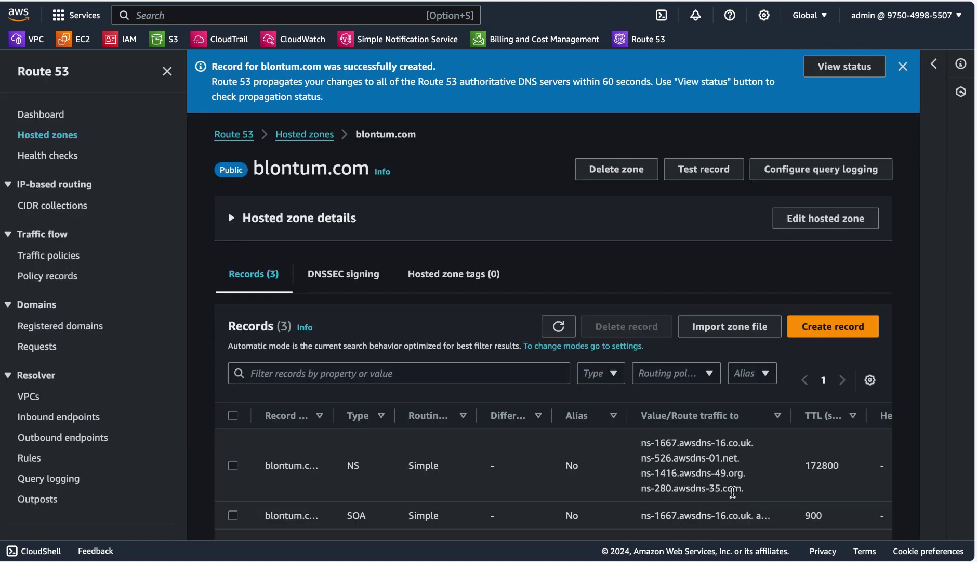
# Check the propagation status of the new CNAME record and return to the blontum.com hosted zone's records.
pyautogui.scroll(-2, 733, 491)
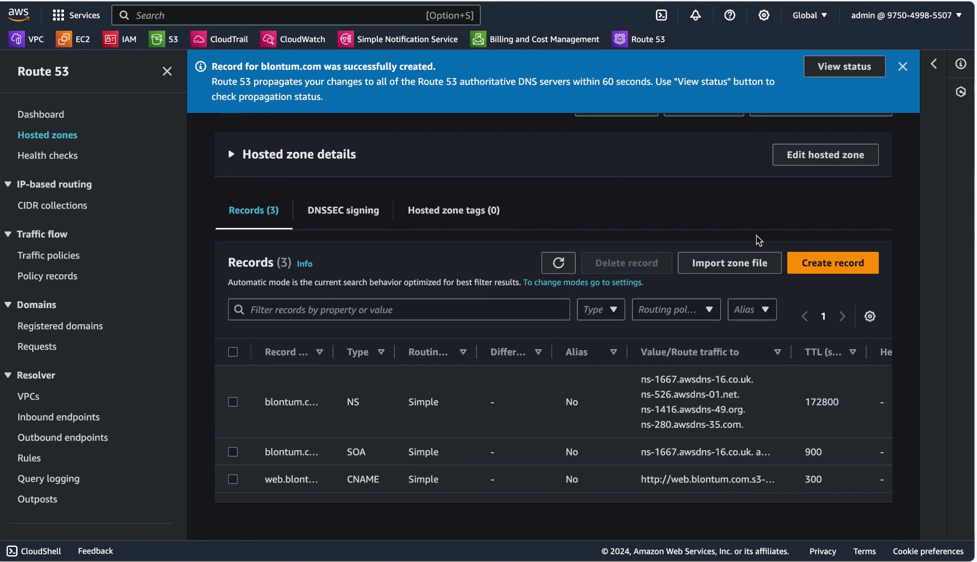
pyautogui.click(863, 67)
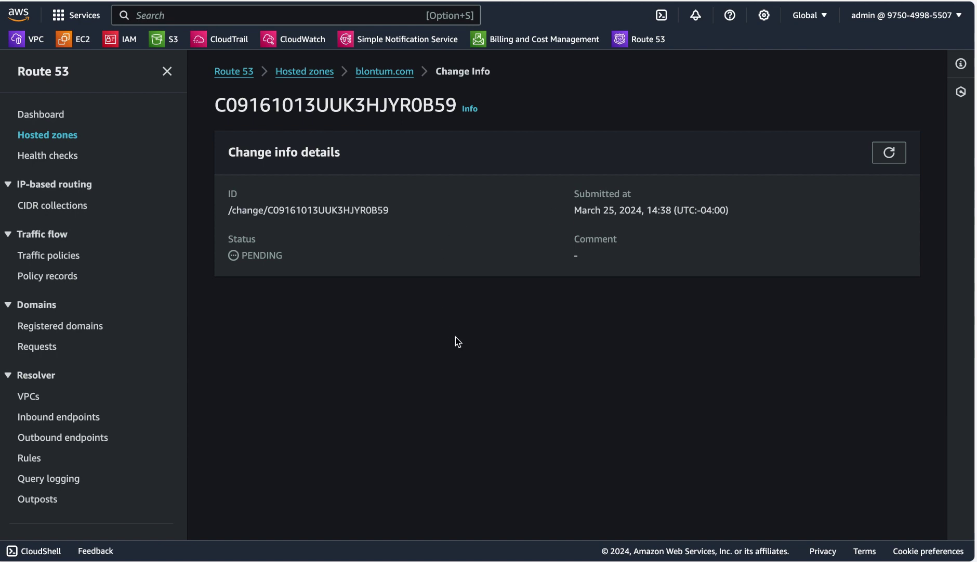
pyautogui.click(58, 277)
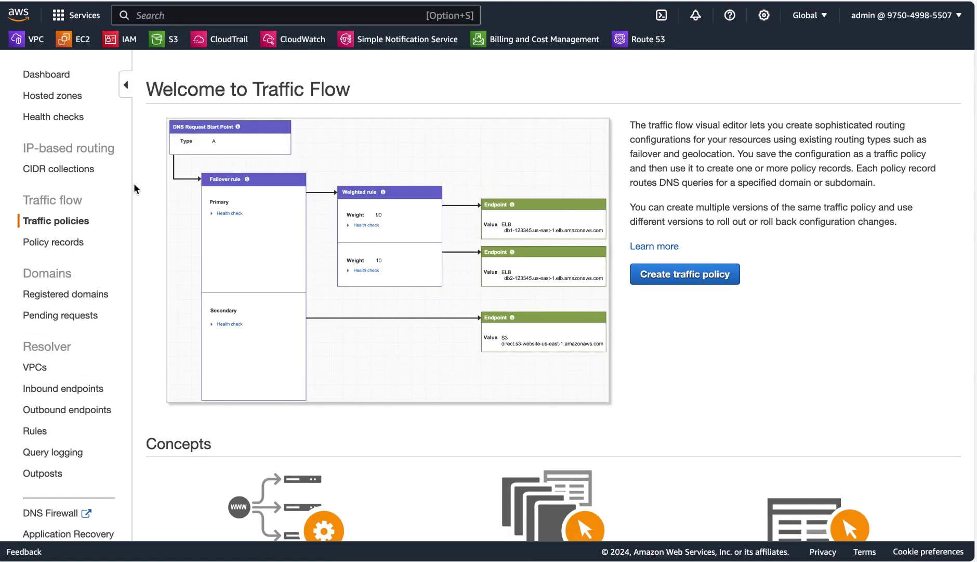
pyautogui.click(52, 75)
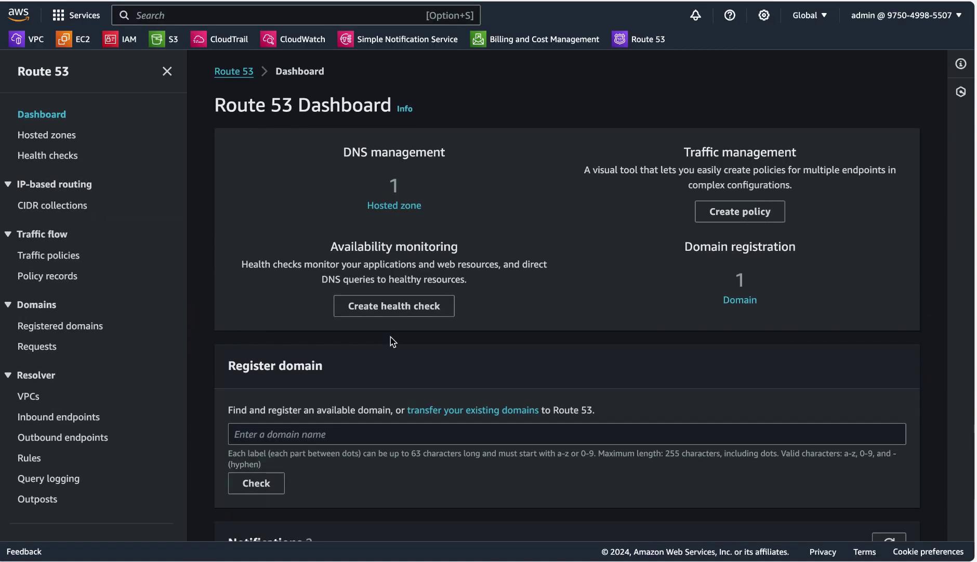
pyautogui.click(47, 136)
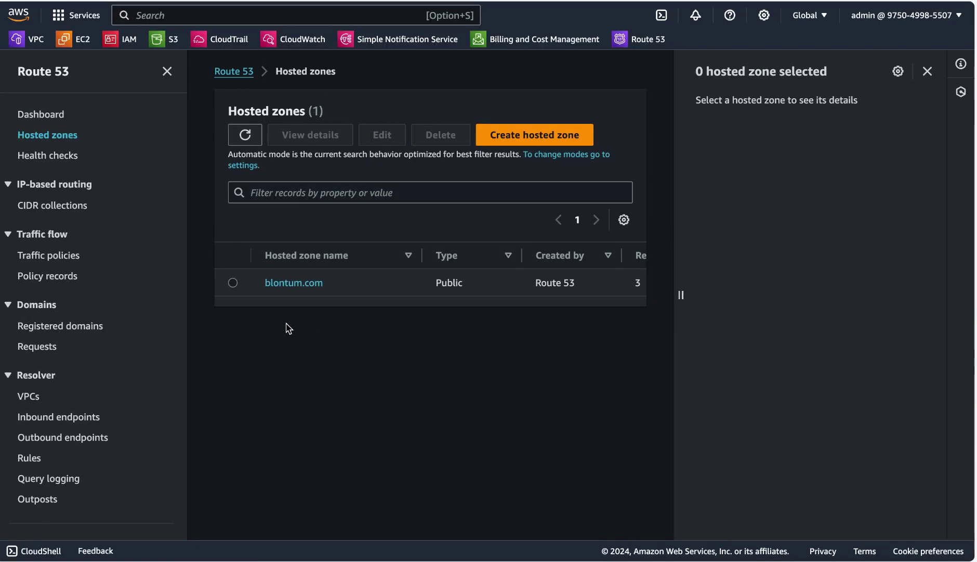
pyautogui.click(285, 285)
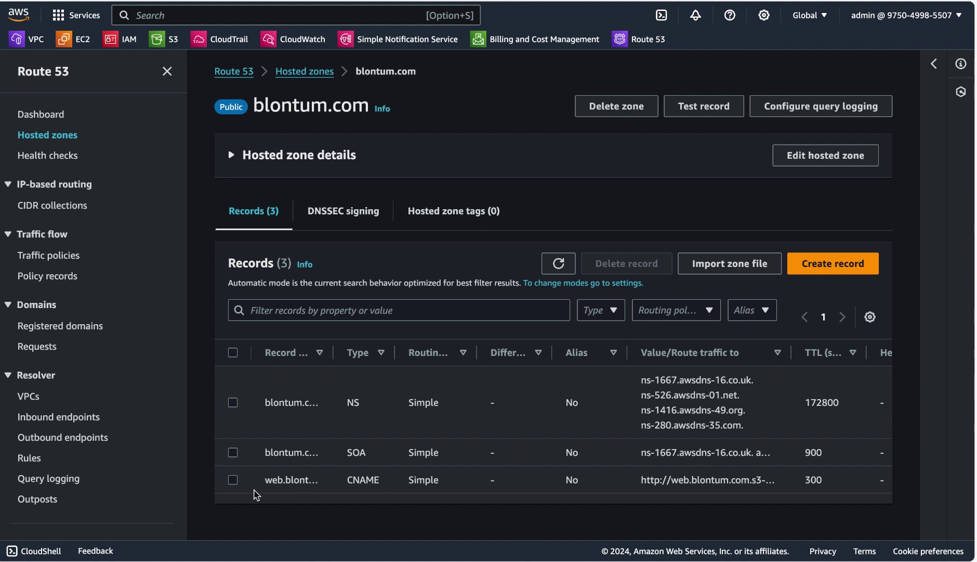
# Select the web.blontum.com CNAME record and copy its value from the record details.
pyautogui.click(234, 480)
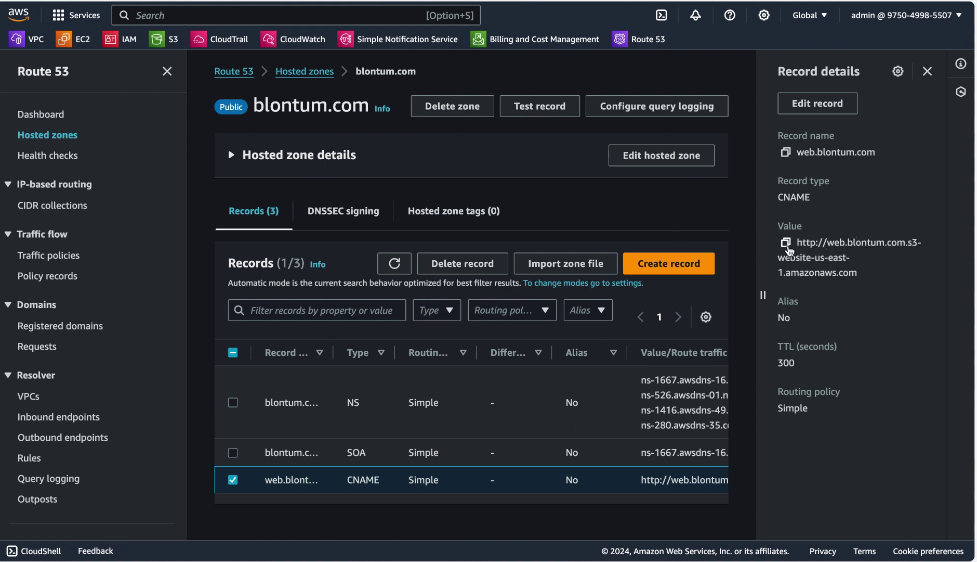
pyautogui.click(786, 242)
pyautogui.click(815, 133)
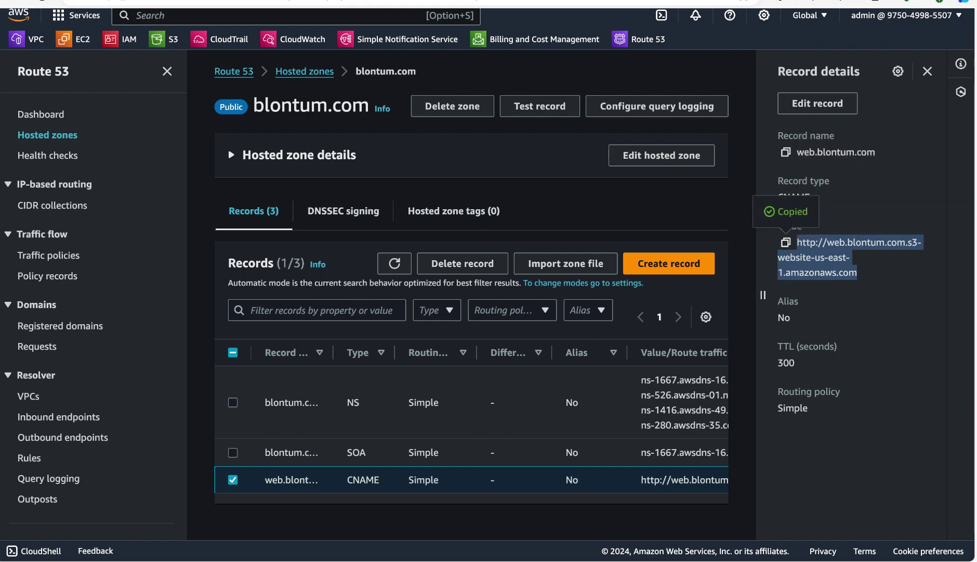
# Load the copied S3 website endpoint in a new browser tab, view the page and close the tab.
pyautogui.click(941, 4)
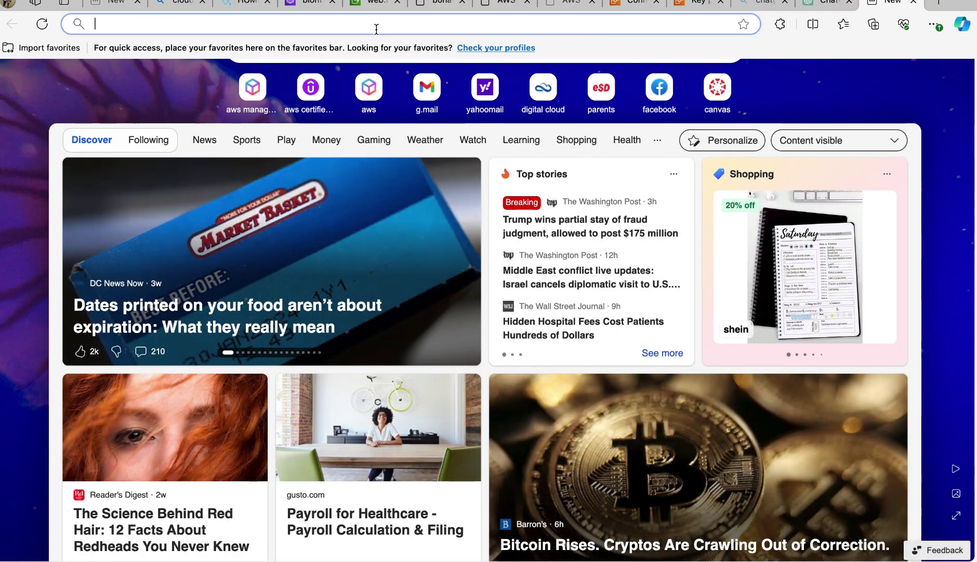
pyautogui.rightClick(377, 26)
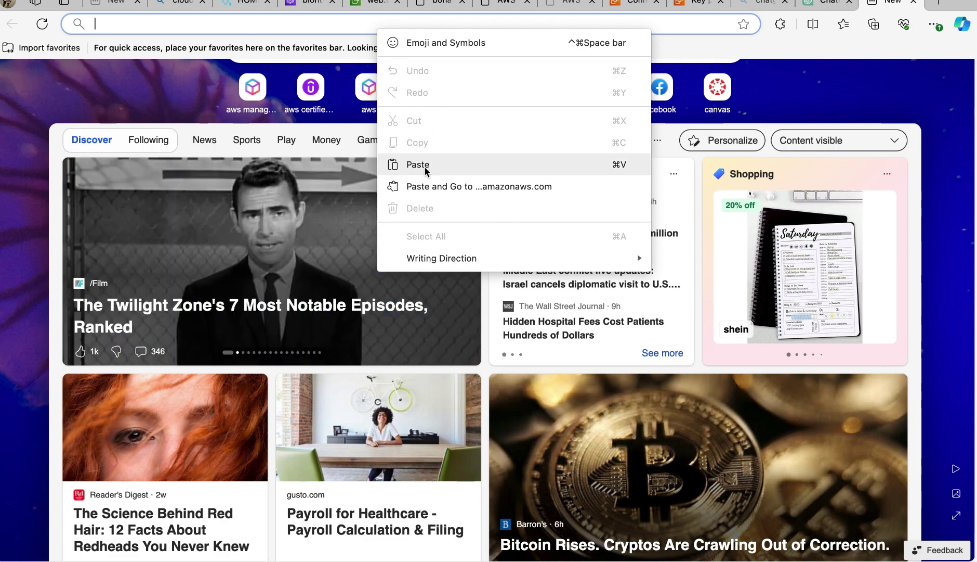
pyautogui.click(424, 164)
pyautogui.press('Return')
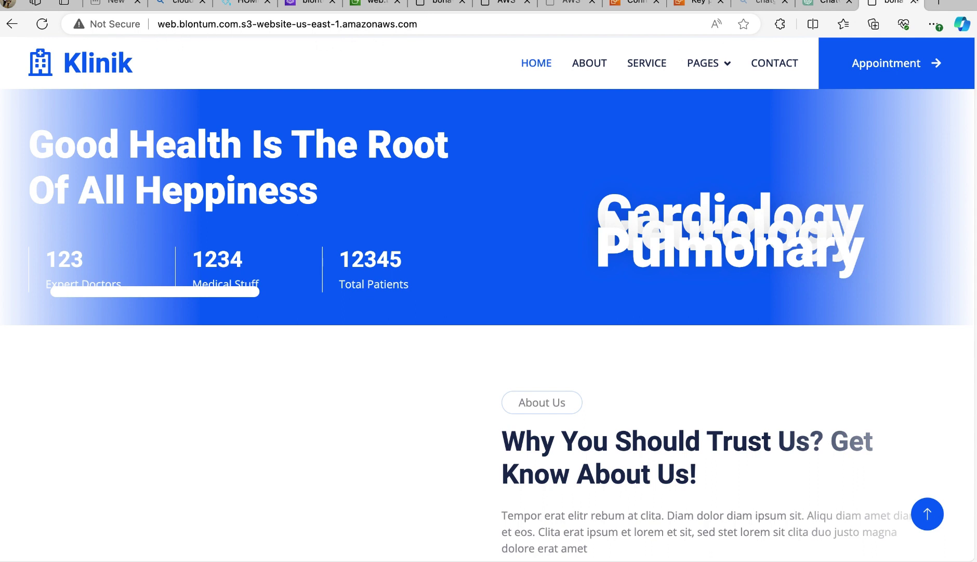
pyautogui.click(914, 2)
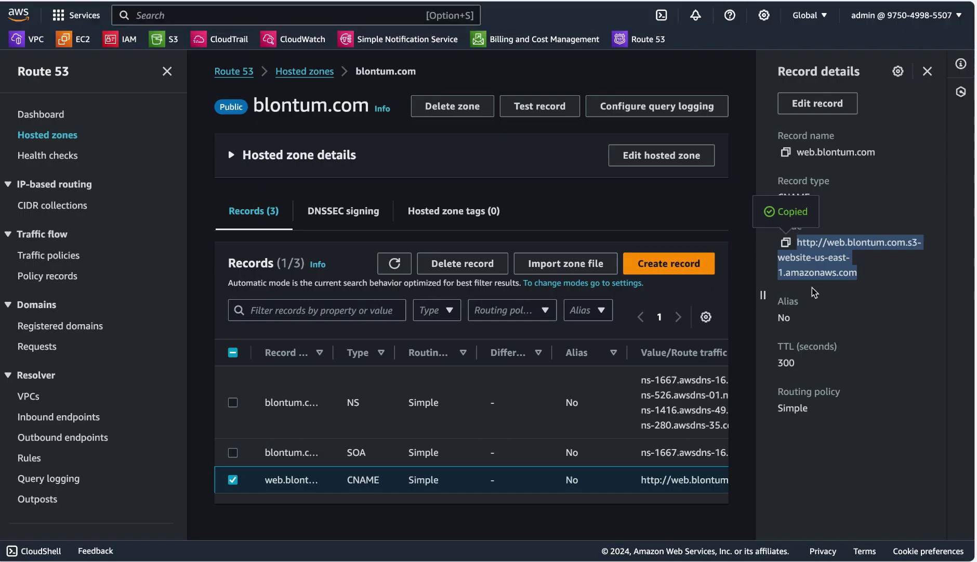
# Copy the record name web.blontum.com, load it in a new browser tab, and return to the Route 53 record details.
pyautogui.click(787, 152)
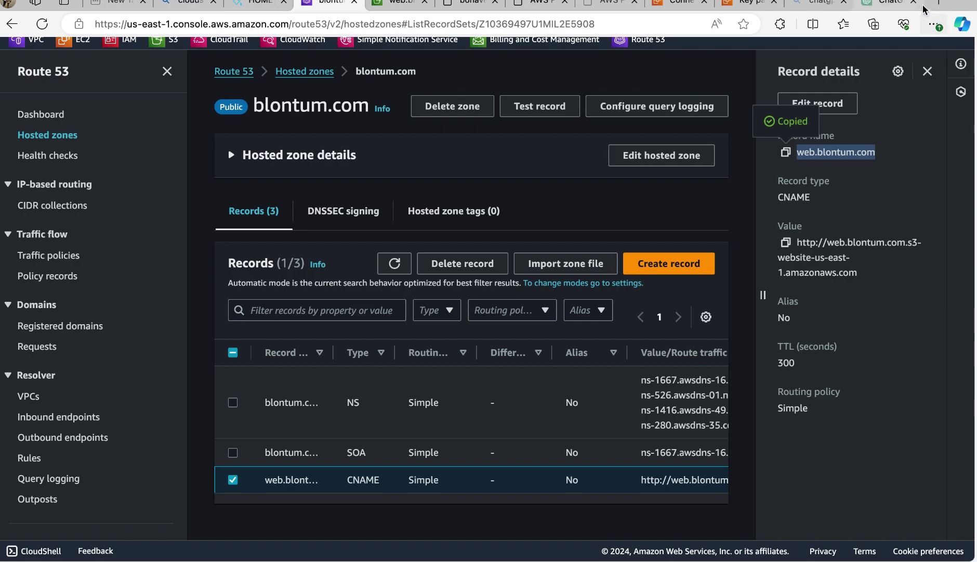
pyautogui.click(939, 3)
pyautogui.click(622, 21)
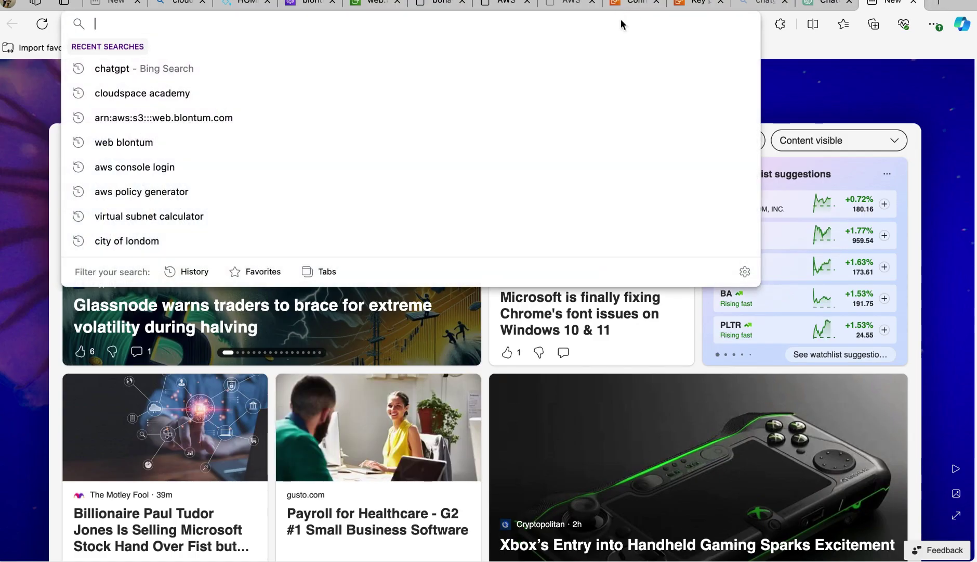
pyautogui.rightClick(621, 19)
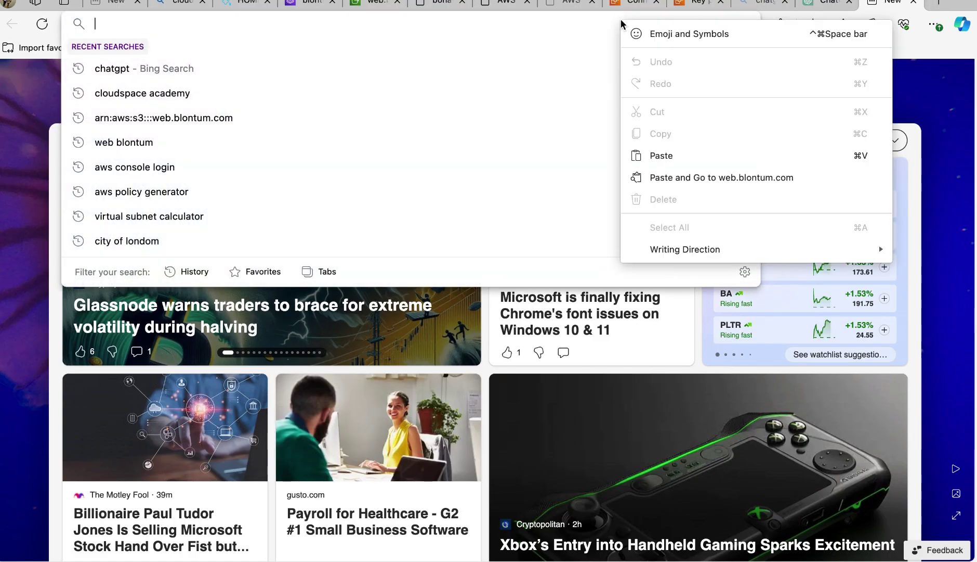
pyautogui.click(661, 156)
pyautogui.press('Return')
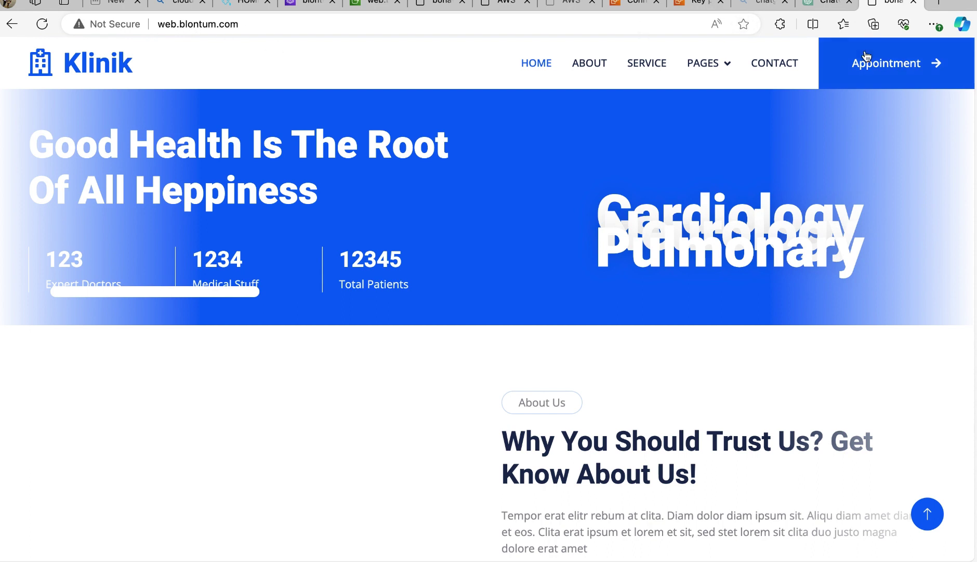
pyautogui.click(337, 11)
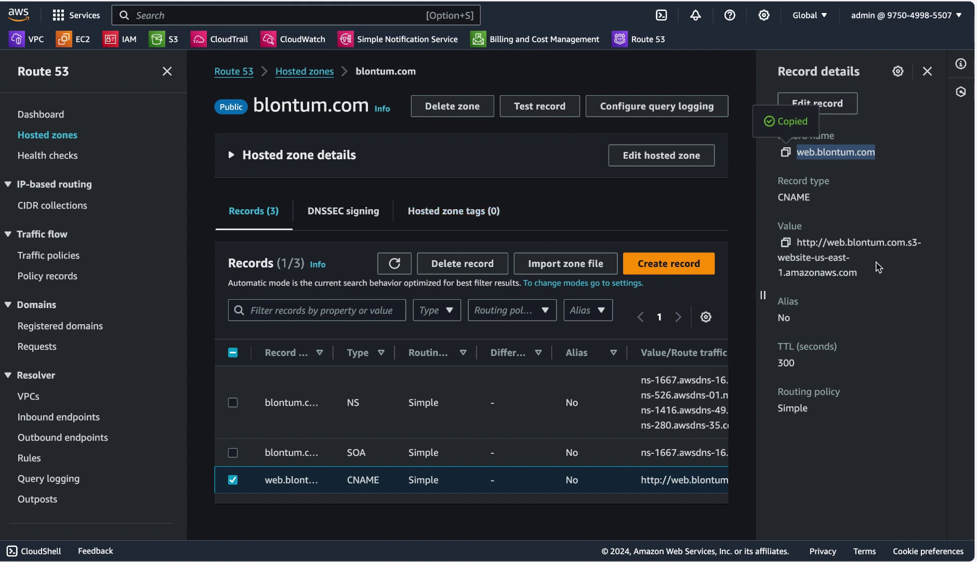